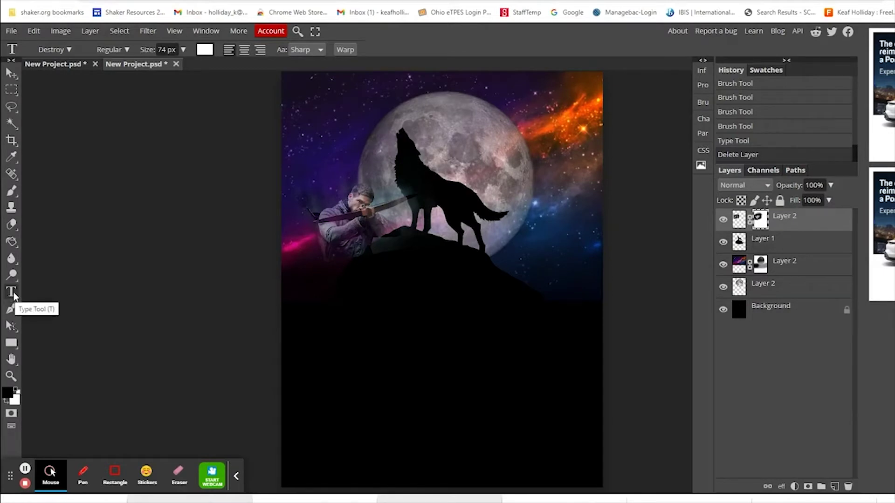
Start a horizontal text layer in the dark area below the wolf on the hill.
{"action": "right_click", "coordinate": [14, 292]}
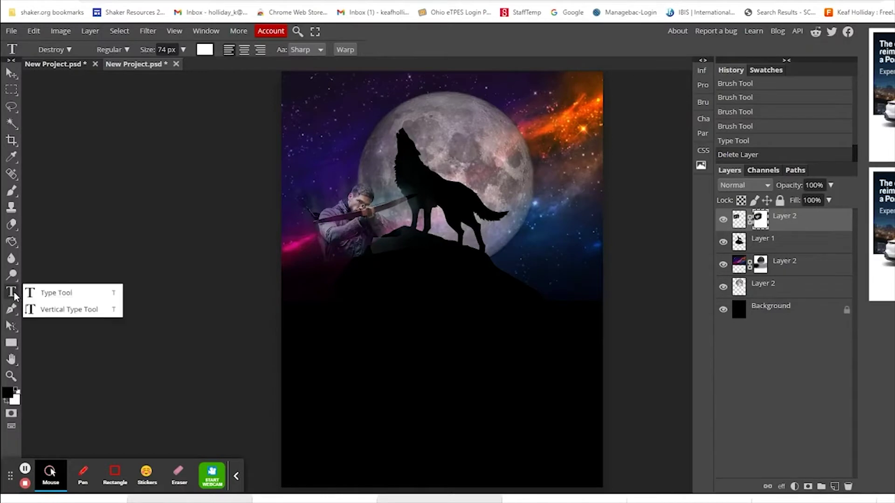
{"action": "left_click", "coordinate": [41, 293]}
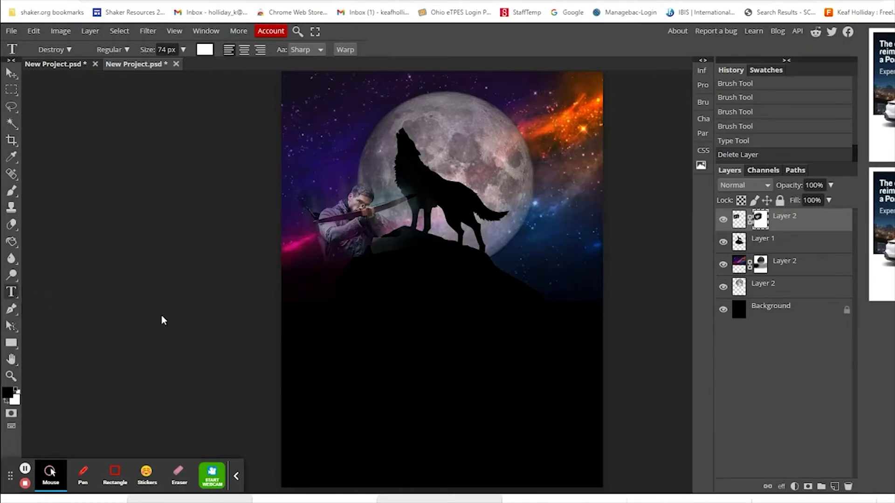
{"action": "left_click", "coordinate": [387, 339]}
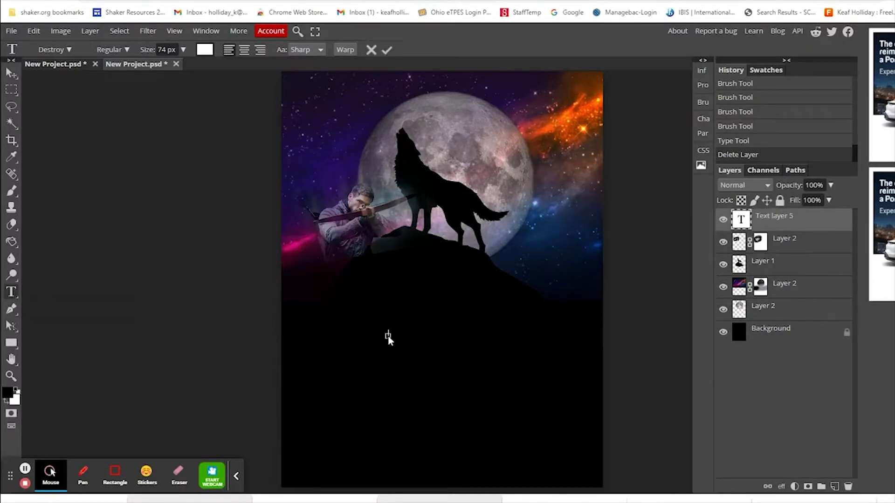
Type WOLF in 150 px white lettering below the hill and commit it.
{"action": "left_click", "coordinate": [184, 52]}
{"action": "left_click_drag", "start_coordinate": [179, 66], "coordinate": [218, 75]}
{"action": "type", "text": "WOL"}
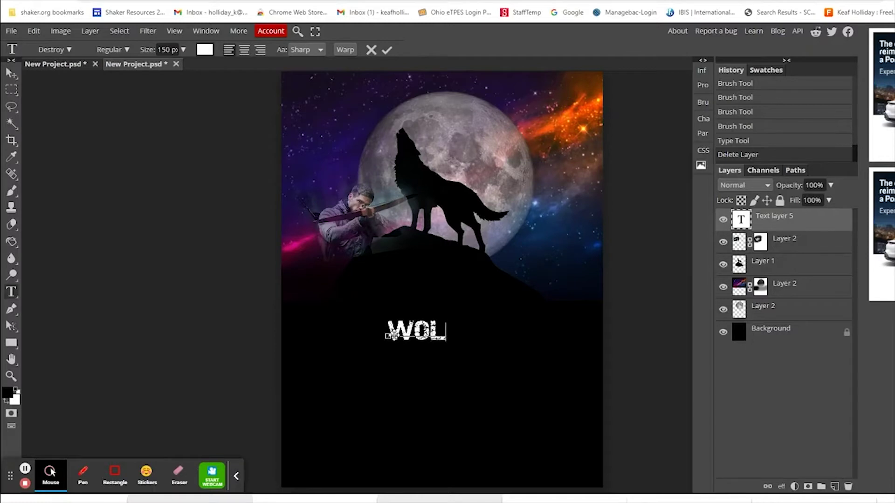
{"action": "type", "text": "F"}
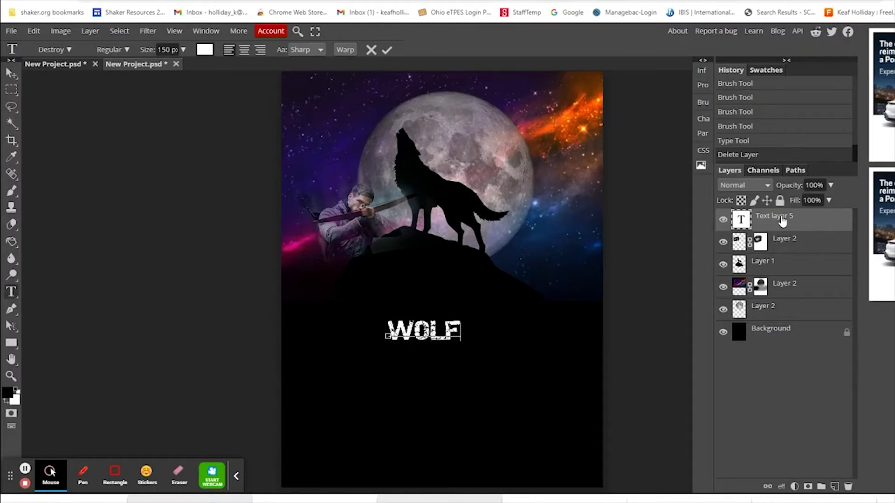
{"action": "left_click", "coordinate": [783, 222]}
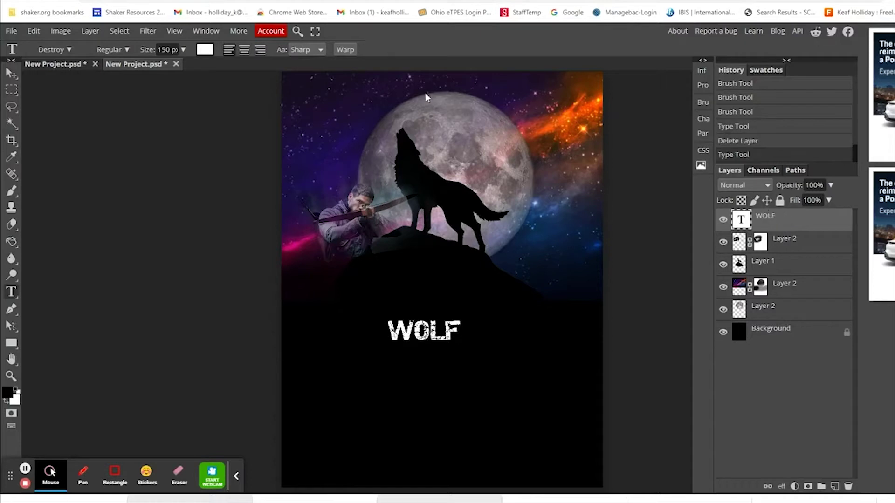
{"action": "left_click", "coordinate": [70, 49]}
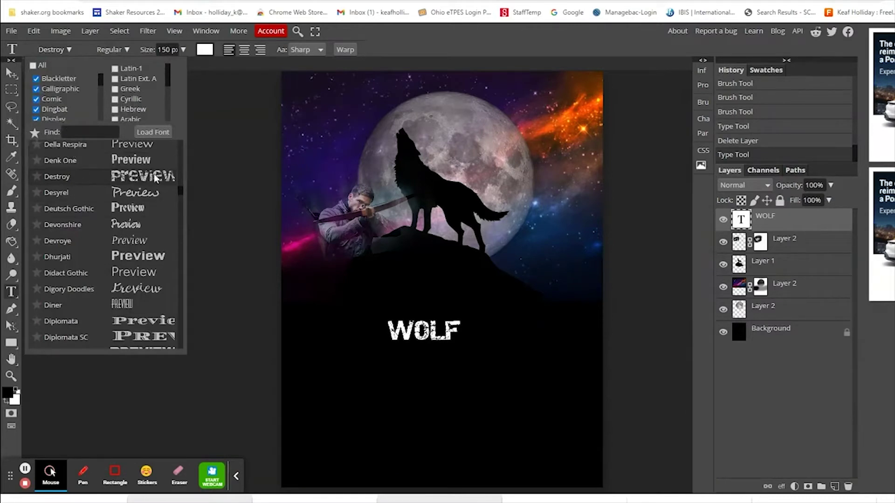
Check the finished Wolf Moon poster for reference, then bring up the WOLF layer's context menu.
{"action": "left_click", "coordinate": [422, 59]}
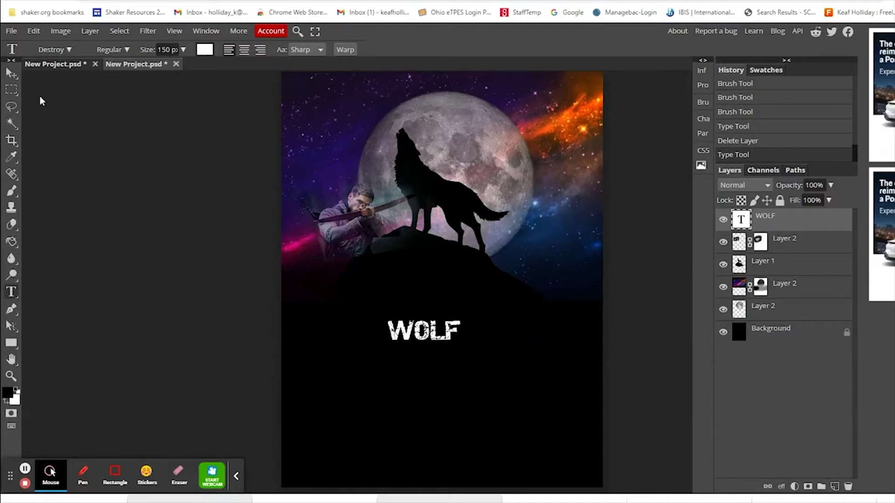
{"action": "left_click", "coordinate": [51, 64]}
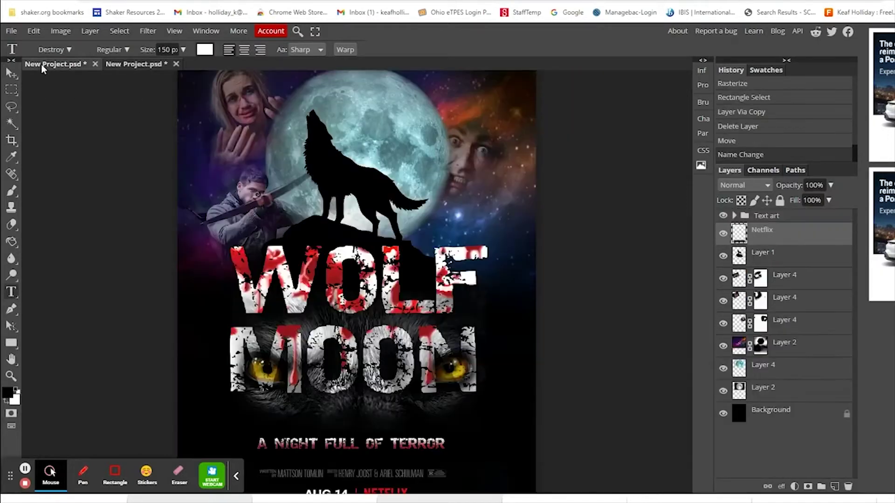
{"action": "left_click", "coordinate": [134, 64]}
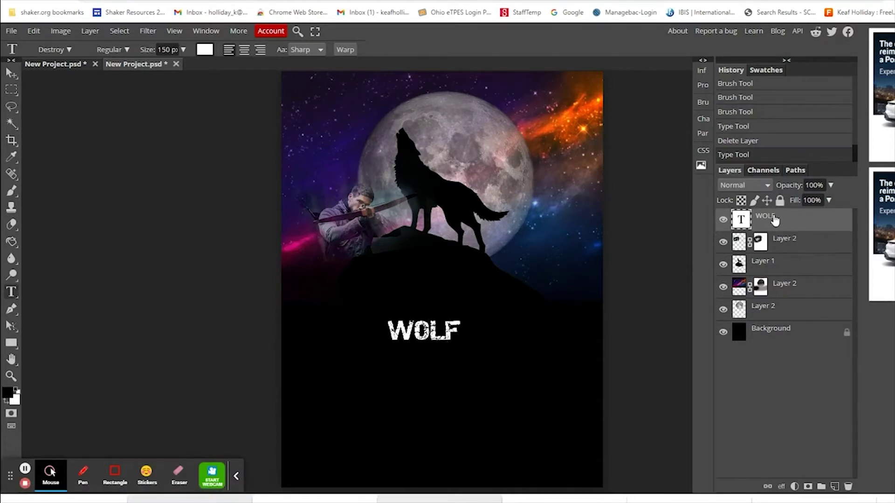
{"action": "right_click", "coordinate": [775, 220]}
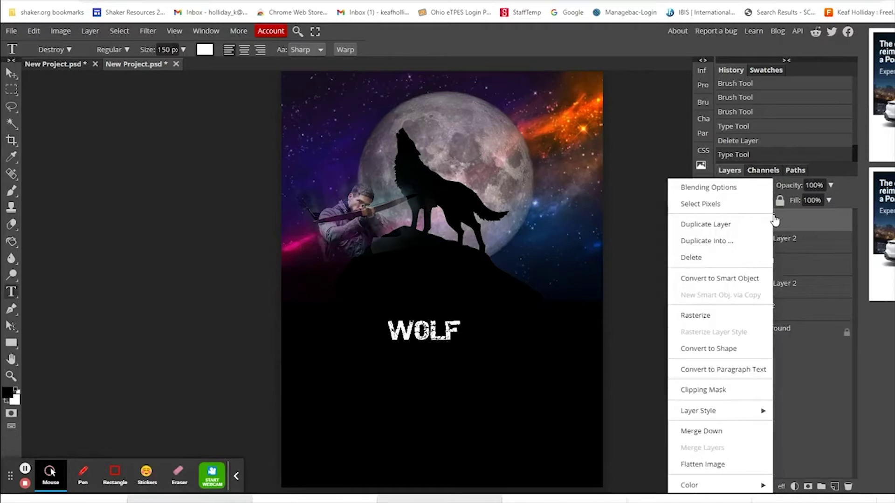
Rasterize the WOLF text and scale it up to span most of the poster width.
{"action": "left_click", "coordinate": [712, 319]}
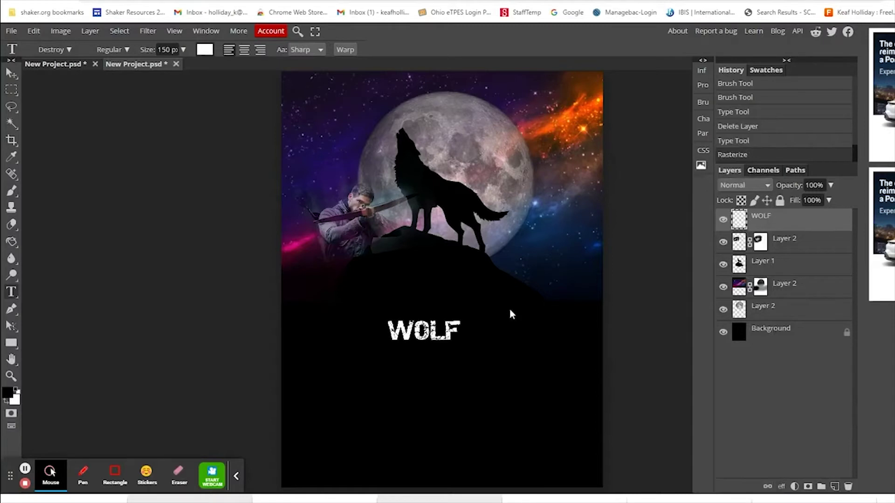
{"action": "left_click", "coordinate": [33, 32]}
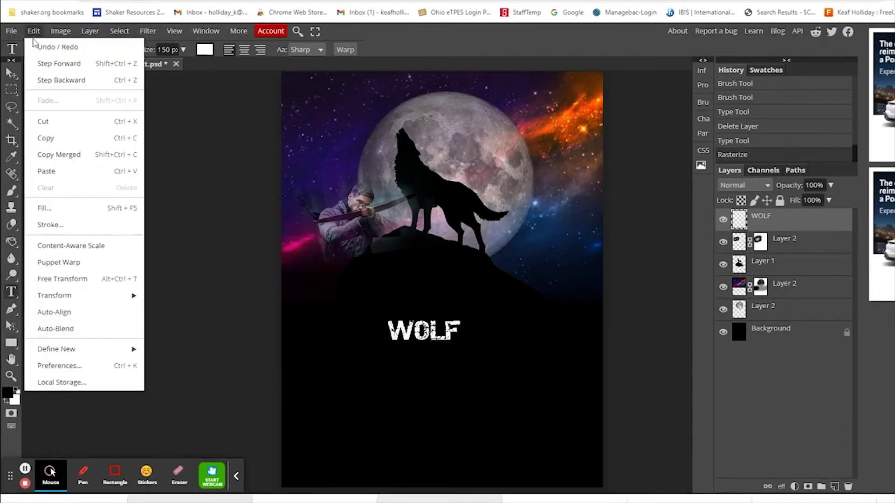
{"action": "mouse_move", "coordinate": [93, 293]}
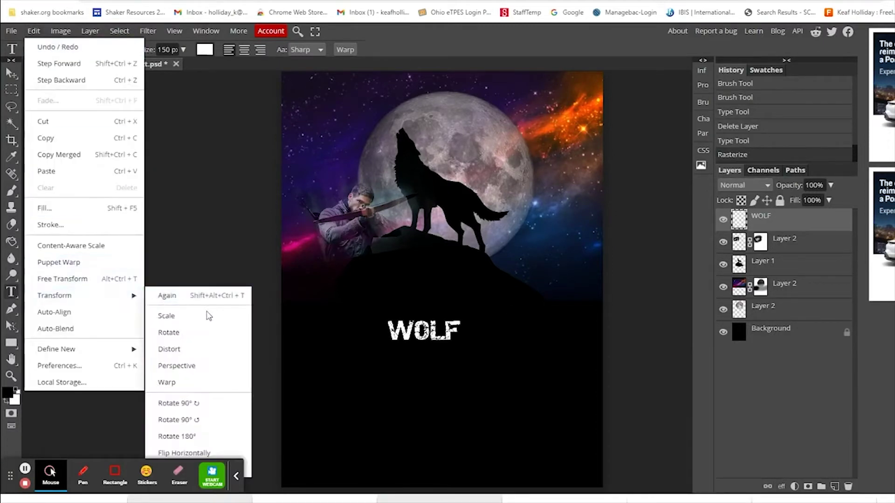
{"action": "left_click", "coordinate": [201, 316]}
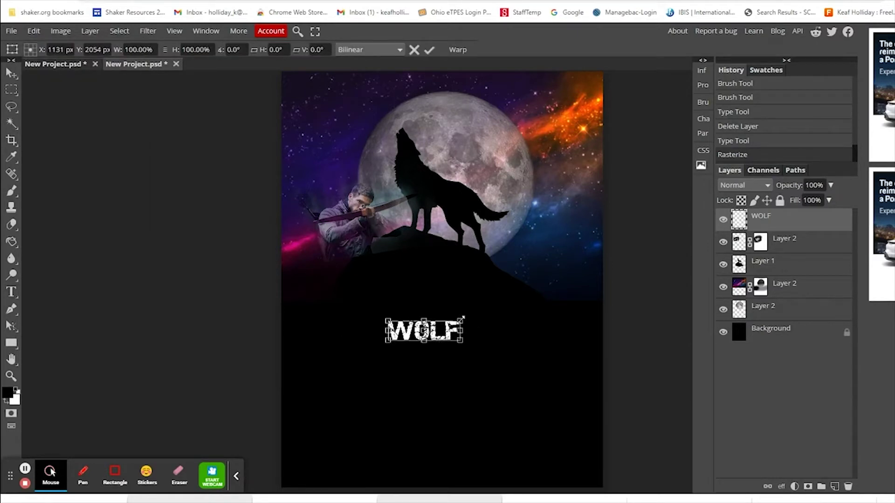
{"action": "left_click_drag", "start_coordinate": [460, 320], "coordinate": [506, 291]}
{"action": "left_click_drag", "start_coordinate": [453, 332], "coordinate": [470, 324]}
{"action": "key", "text": "Return"}
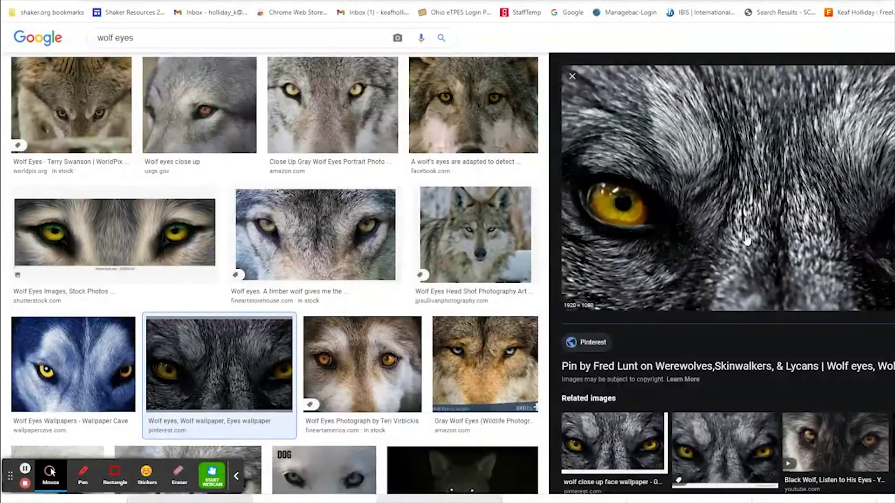
Copy the yellow wolf-eyes close-up from Google Images and switch back to Photopea.
{"action": "right_click", "coordinate": [759, 201]}
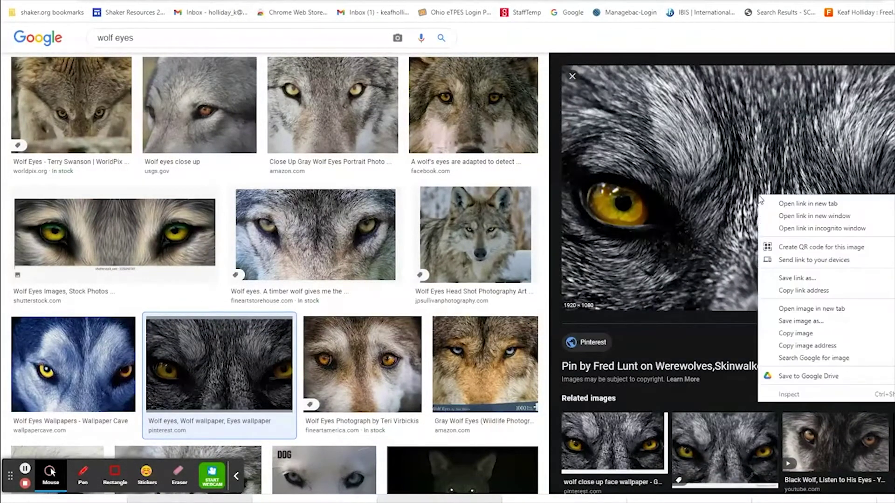
{"action": "left_click", "coordinate": [794, 333]}
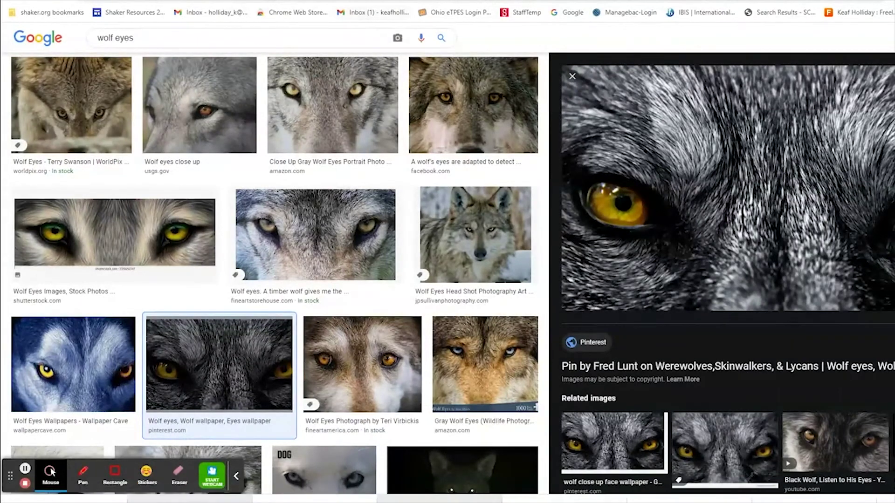
{"action": "key", "text": "ctrl+Tab"}
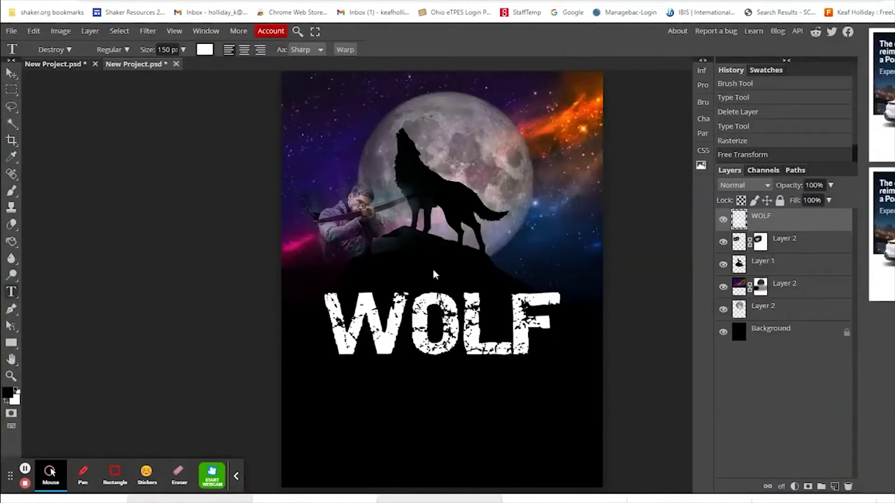
Paste the wolf-eyes image and move it down over the WOLF lettering.
{"action": "key", "text": "ctrl+v"}
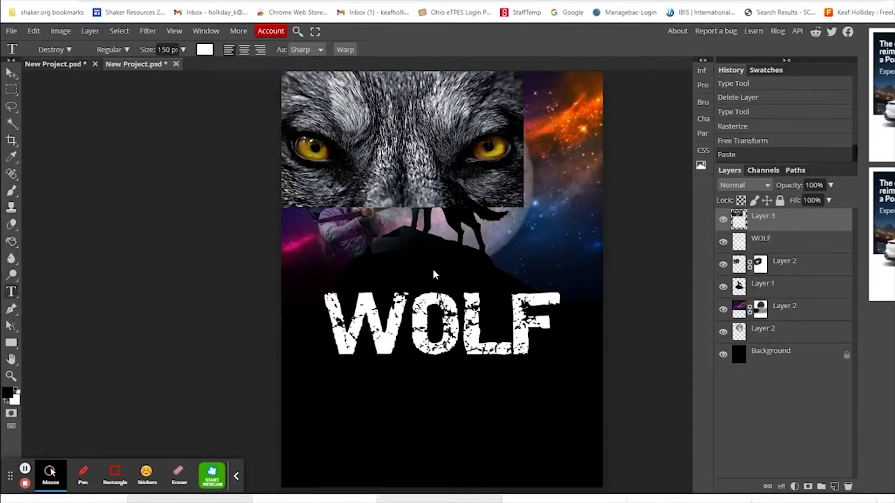
{"action": "left_click", "coordinate": [429, 157]}
{"action": "left_click", "coordinate": [785, 225]}
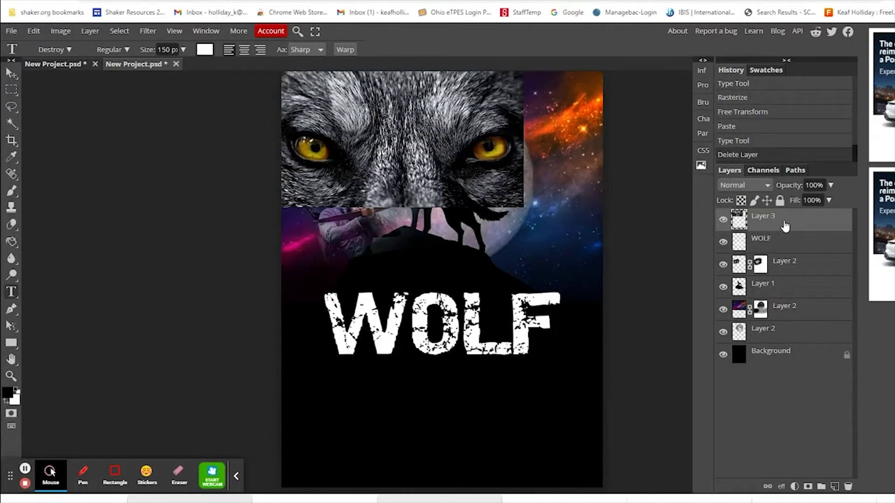
{"action": "left_click", "coordinate": [12, 74]}
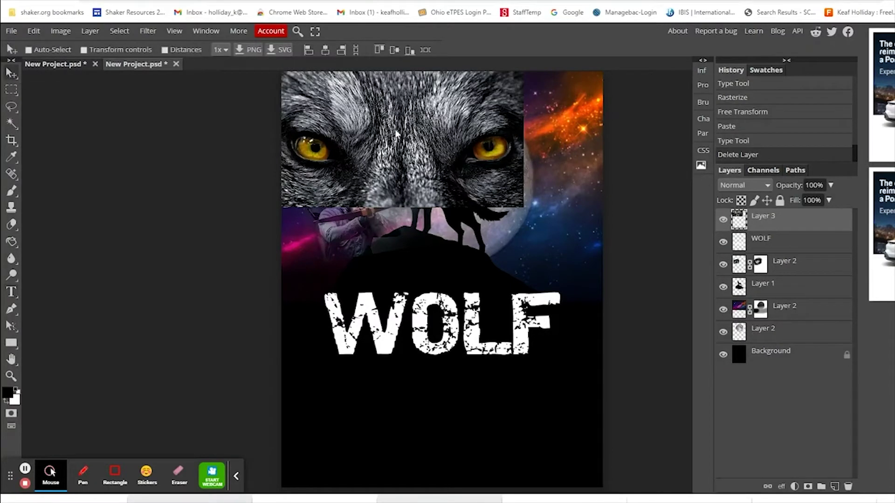
{"action": "left_click_drag", "start_coordinate": [397, 135], "coordinate": [438, 318]}
Lower the wolf-eyes layer opacity to 77% so WOLF shows through.
{"action": "left_click", "coordinate": [831, 185]}
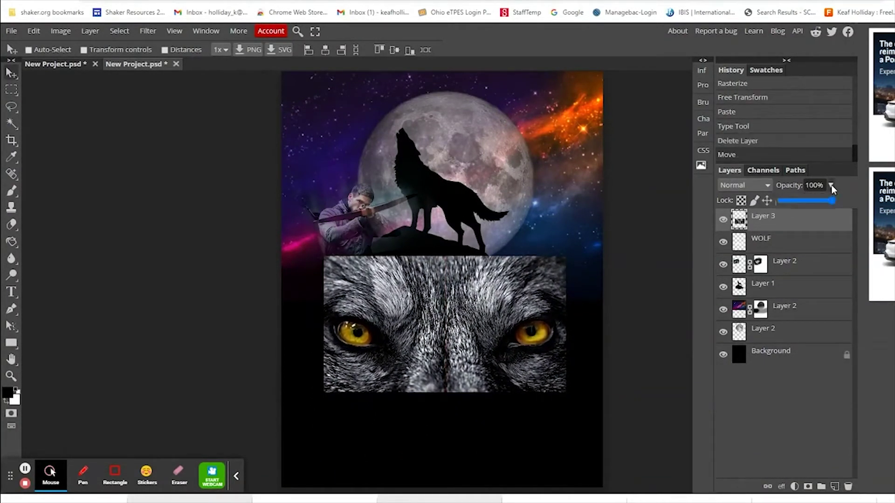
{"action": "left_click_drag", "start_coordinate": [832, 202], "coordinate": [821, 207]}
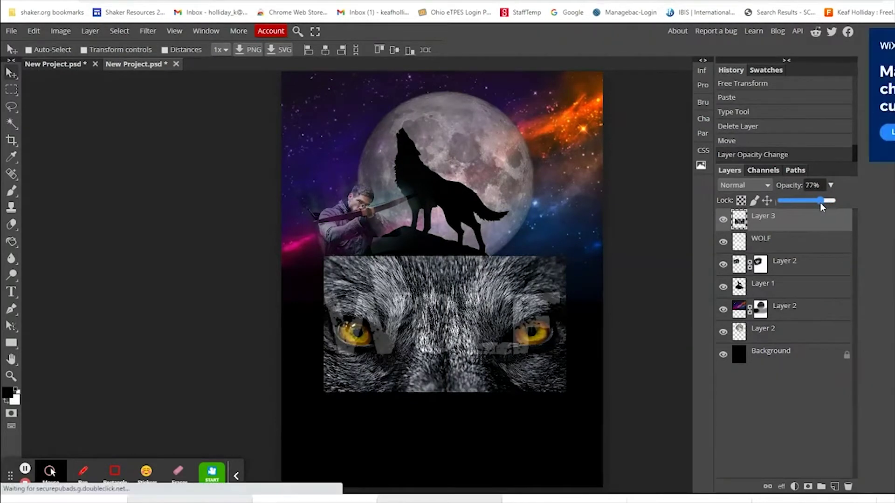
{"action": "left_click", "coordinate": [807, 229]}
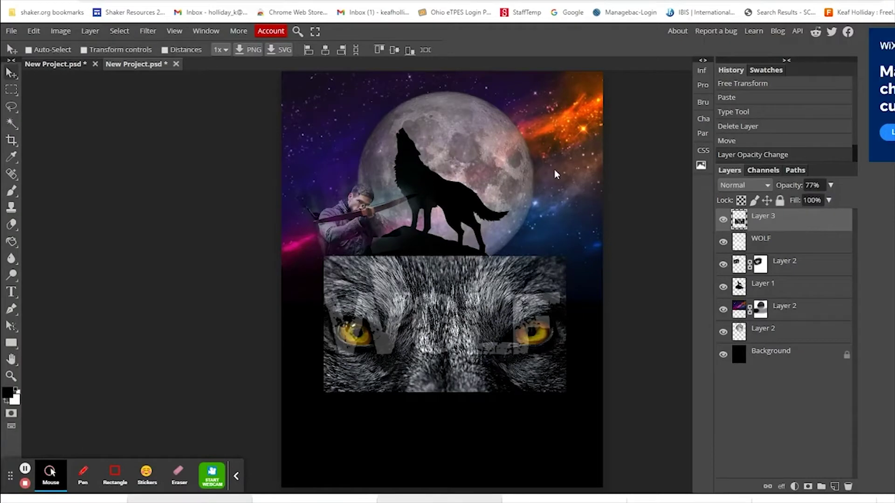
{"action": "left_click", "coordinate": [41, 35]}
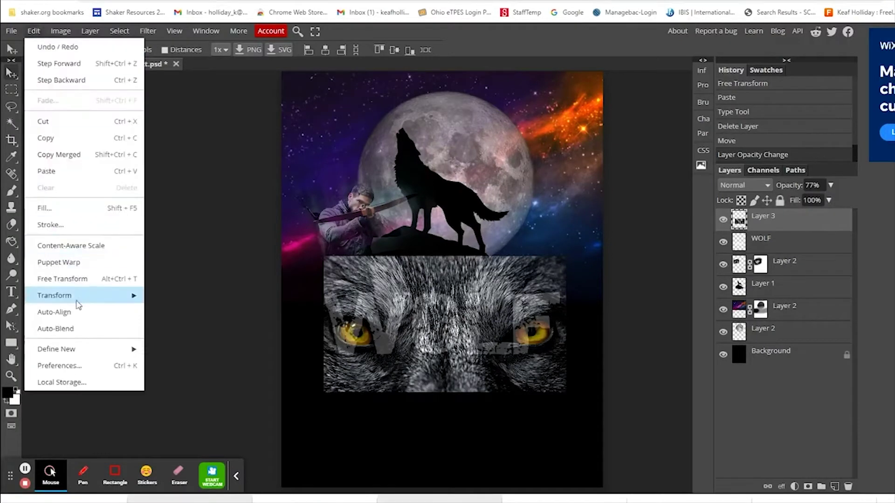
Narrow the wolf-eyes layer to about 1810 px wide over WOLF and restore 100% opacity.
{"action": "mouse_move", "coordinate": [94, 299]}
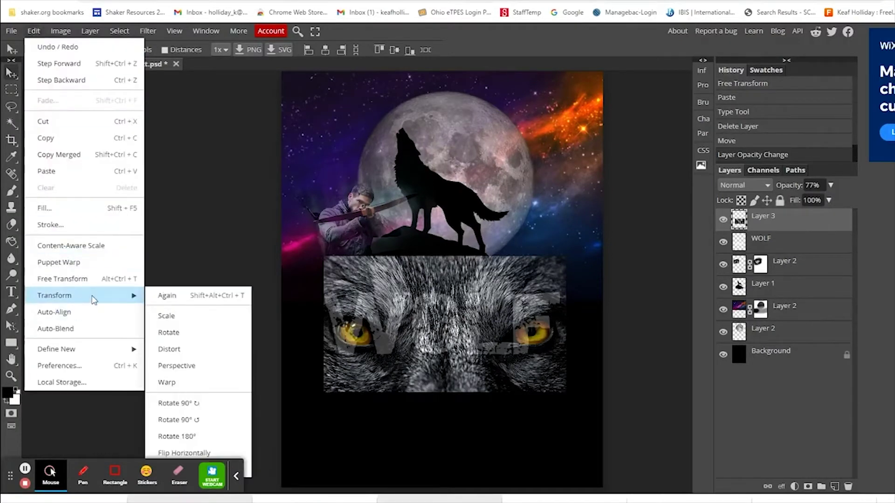
{"action": "left_click", "coordinate": [180, 351]}
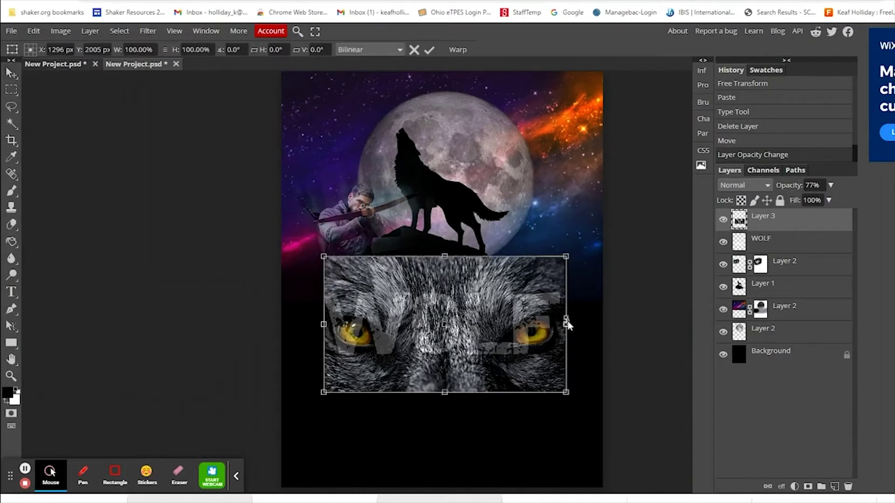
{"action": "left_click_drag", "start_coordinate": [566, 323], "coordinate": [556, 323]}
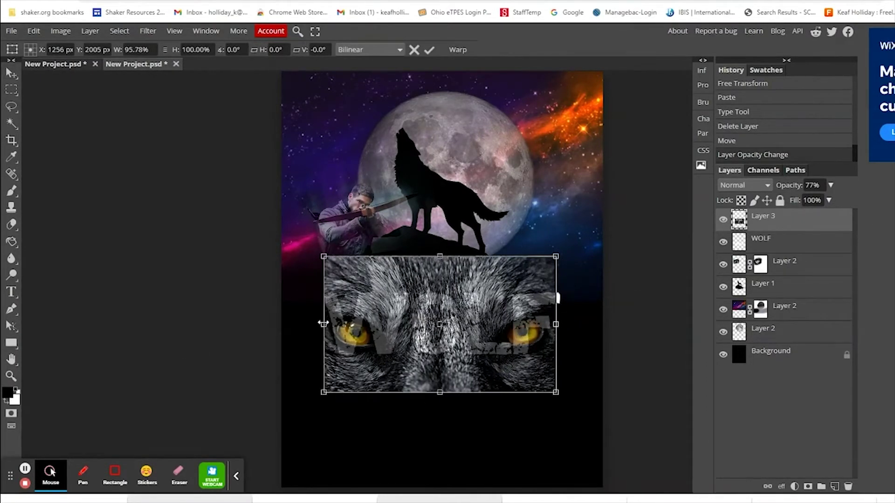
{"action": "left_click_drag", "start_coordinate": [329, 323], "coordinate": [327, 323]}
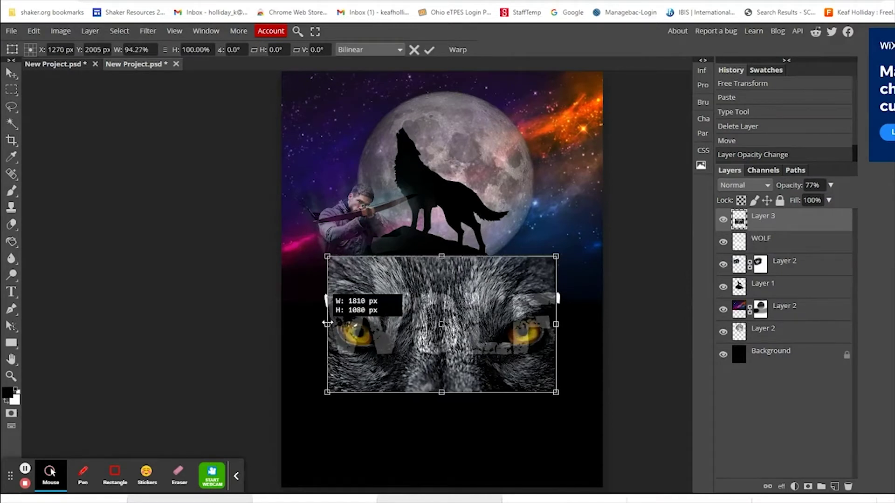
{"action": "key", "text": "Return"}
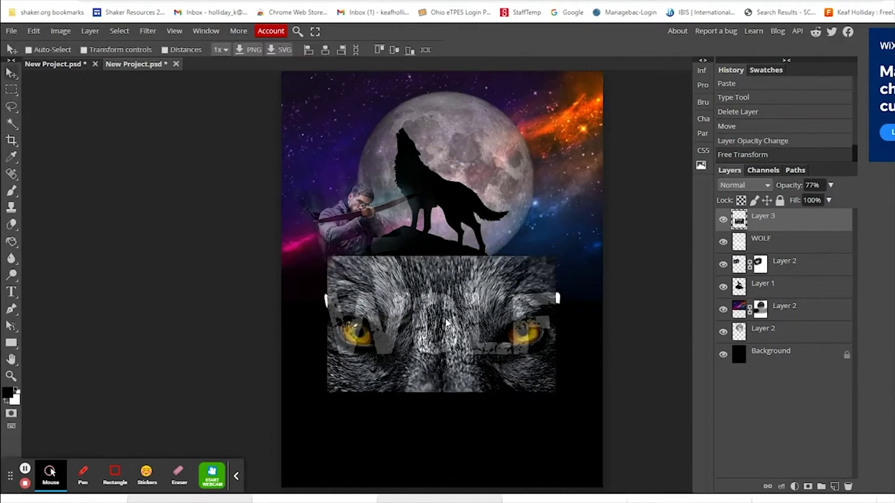
{"action": "left_click", "coordinate": [831, 187]}
{"action": "left_click_drag", "start_coordinate": [820, 201], "coordinate": [835, 200]}
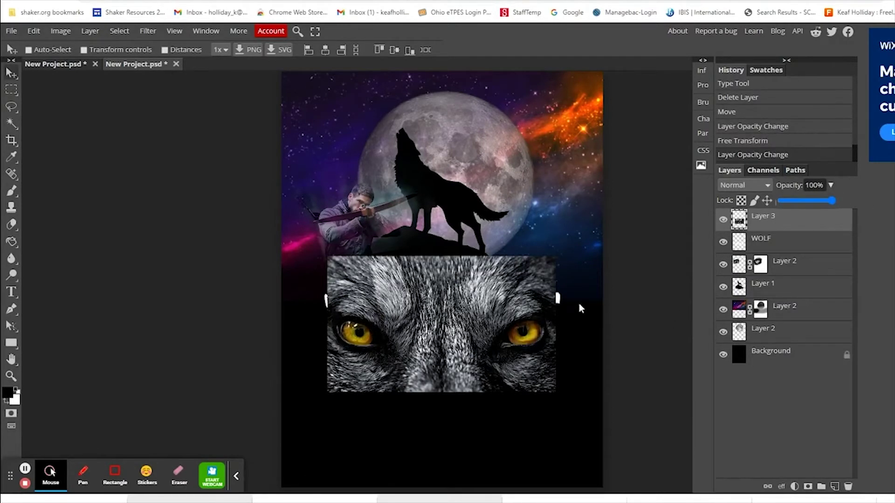
Duplicate the wolf-eyes layer and move the copy below the WOLF text.
{"action": "left_click", "coordinate": [780, 229]}
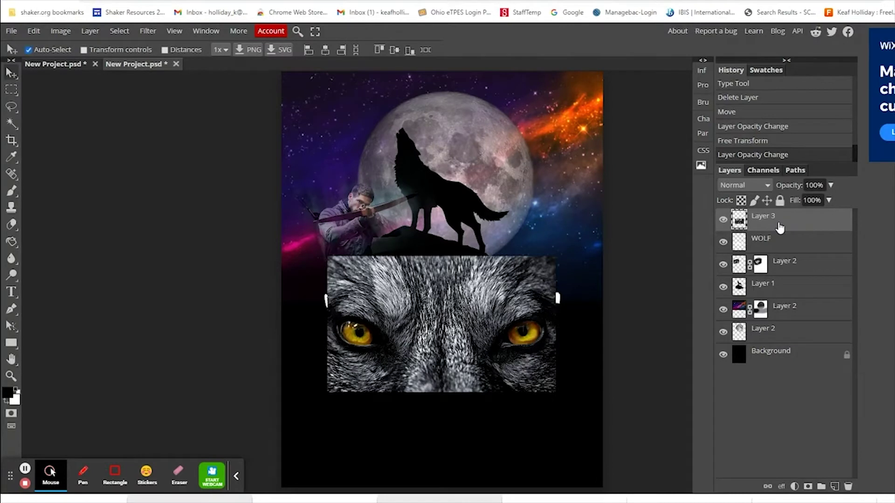
{"action": "key", "text": "ctrl+j"}
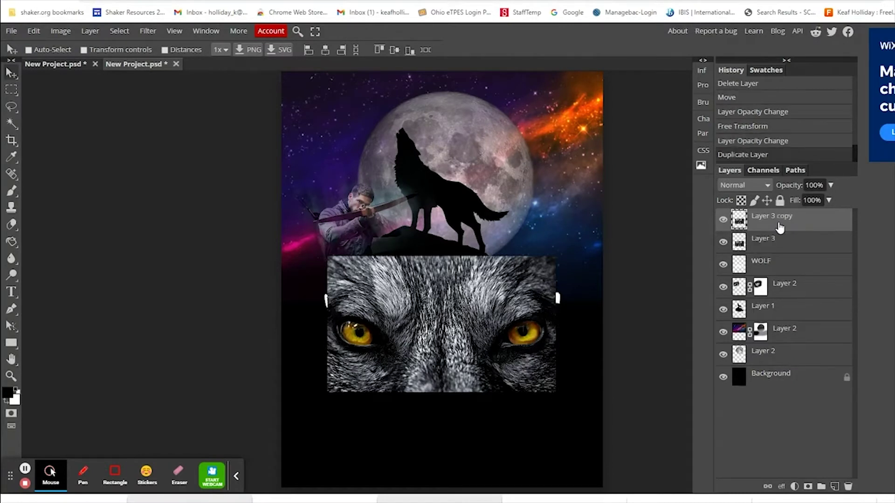
{"action": "left_click_drag", "start_coordinate": [784, 224], "coordinate": [784, 265]}
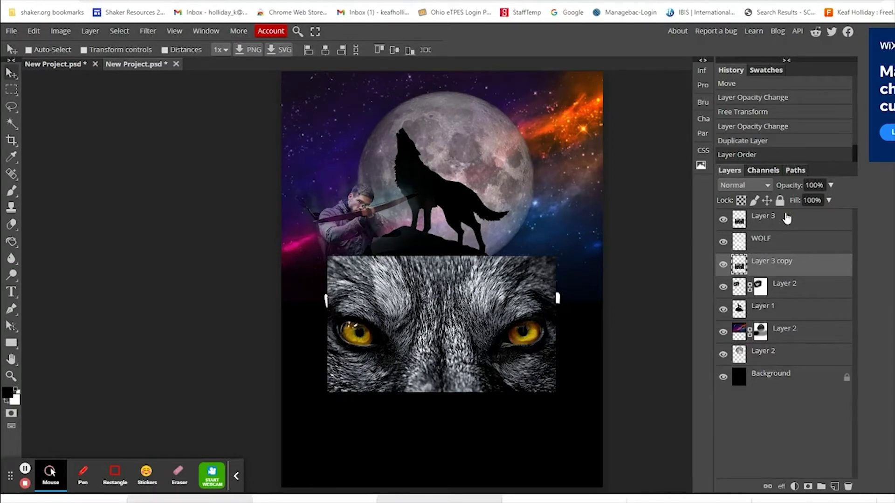
Clip the original wolf-eyes layer to WOLF, checking the result by toggling the copy.
{"action": "left_click", "coordinate": [773, 221]}
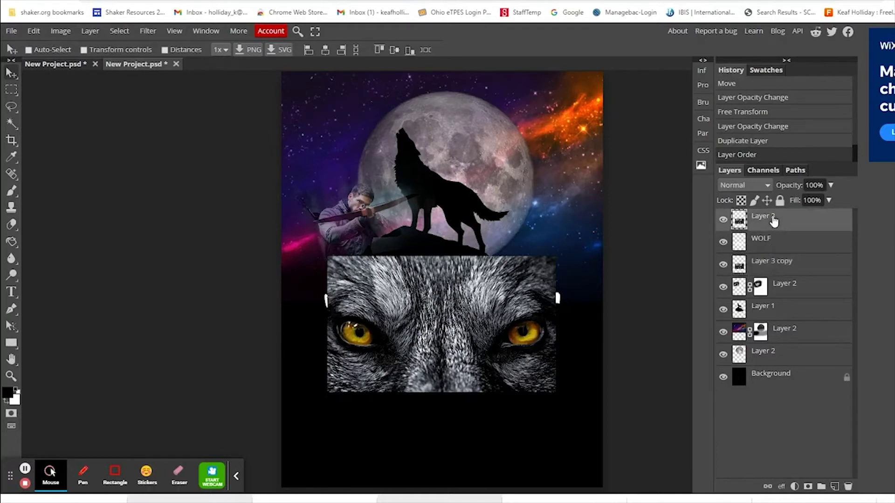
{"action": "right_click", "coordinate": [773, 221]}
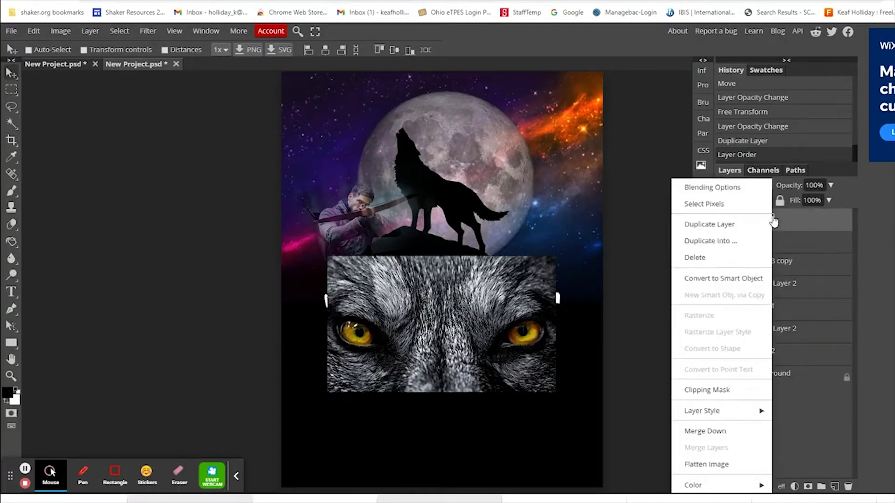
{"action": "left_click", "coordinate": [722, 391]}
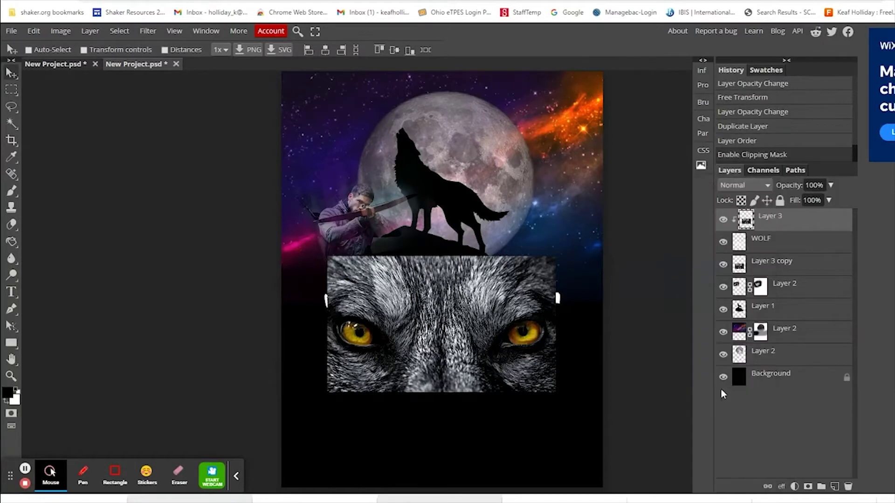
{"action": "left_click", "coordinate": [722, 265]}
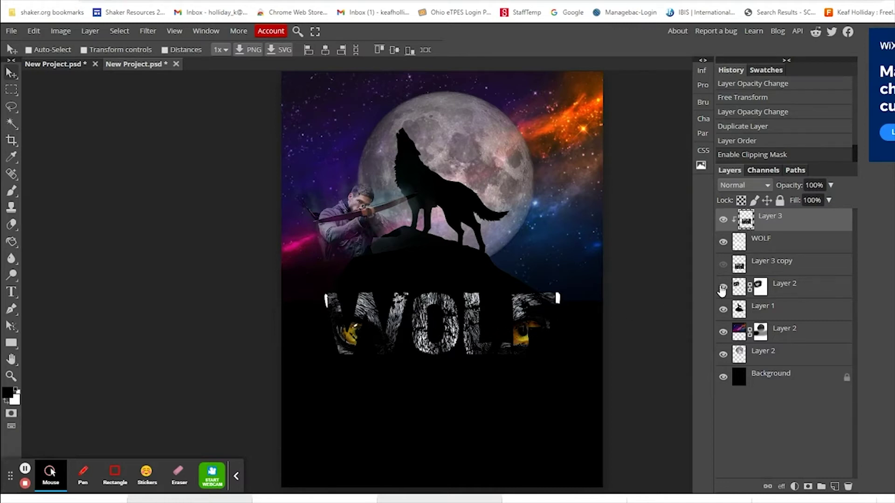
{"action": "left_click", "coordinate": [723, 266]}
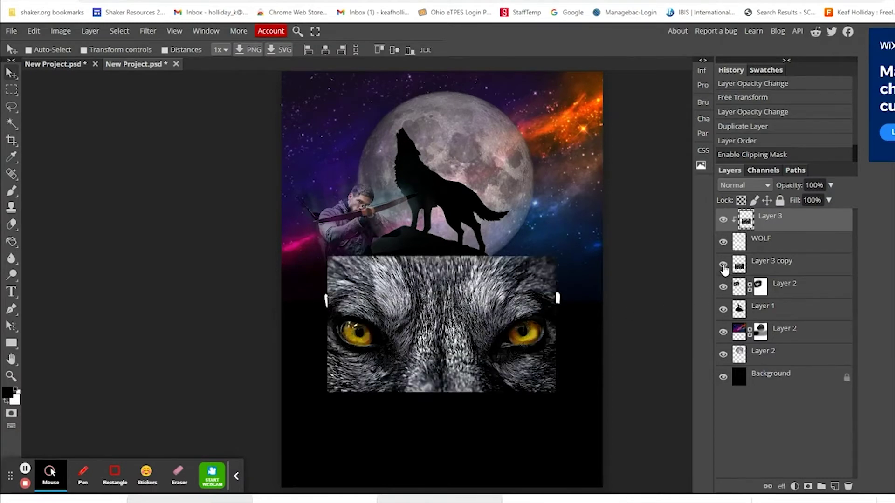
{"action": "left_click", "coordinate": [781, 265]}
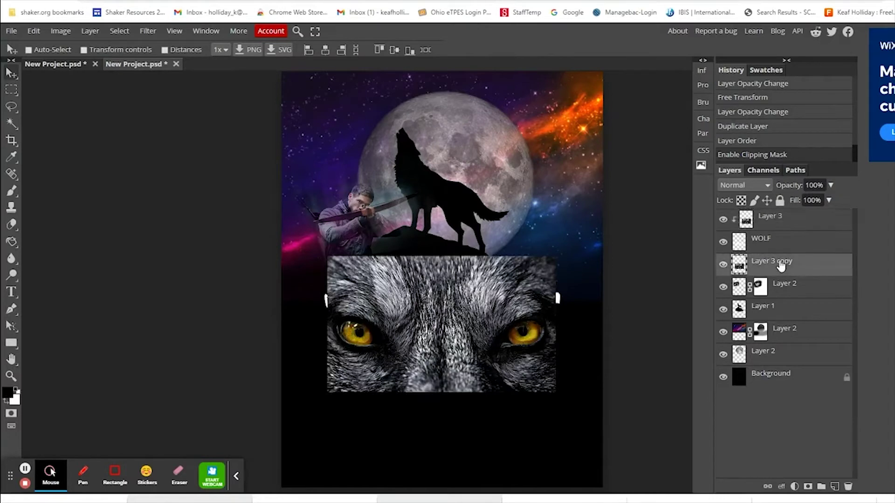
Add a raster mask to Layer 3 copy and set up the Soft Mechanical 24 brush at 46% opacity.
{"action": "left_click", "coordinate": [807, 486]}
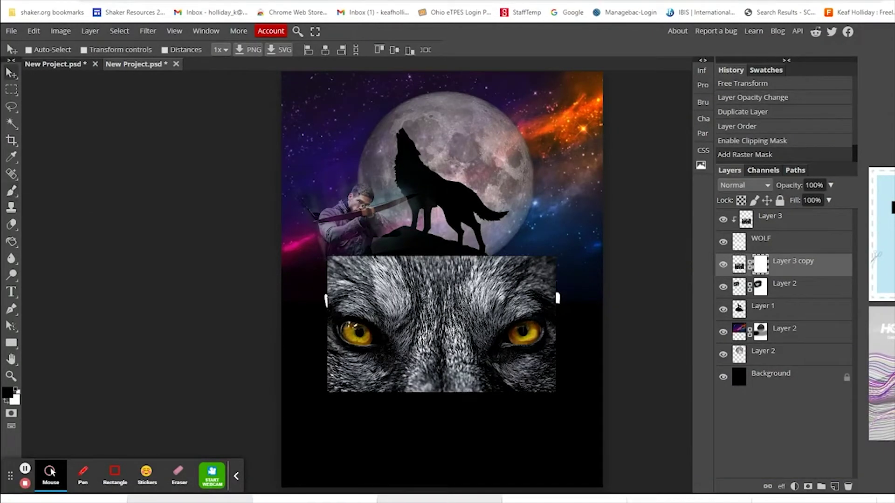
{"action": "left_click", "coordinate": [12, 191]}
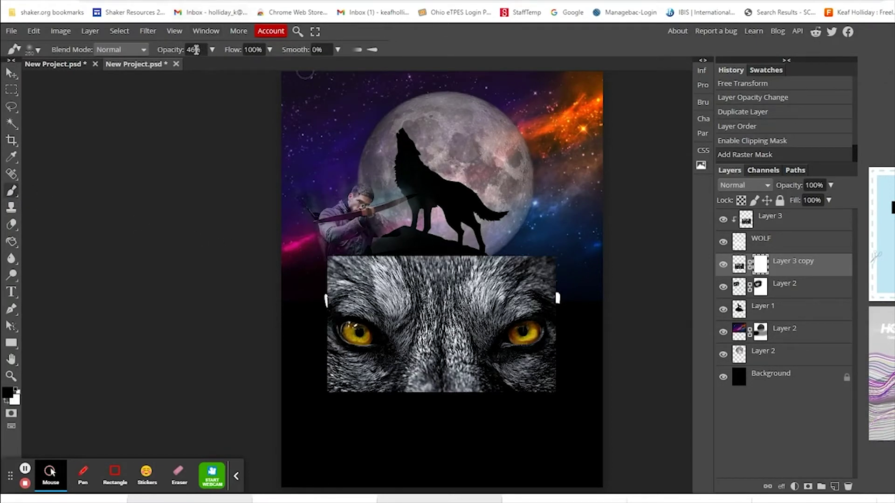
{"action": "left_click", "coordinate": [38, 50]}
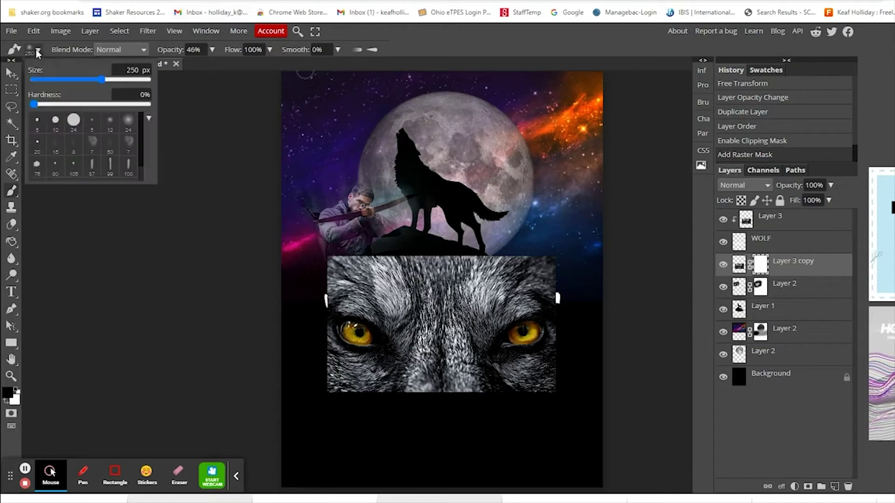
{"action": "left_click", "coordinate": [126, 126]}
{"action": "left_click", "coordinate": [451, 42]}
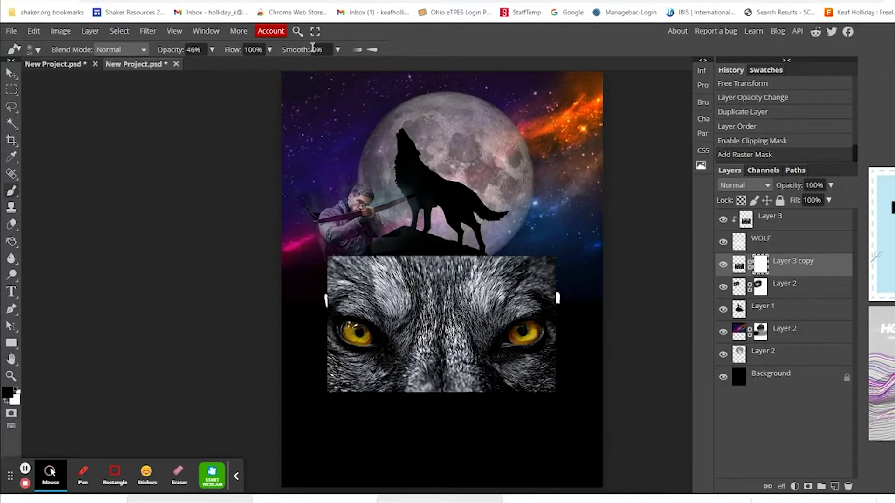
{"action": "left_click", "coordinate": [211, 50]}
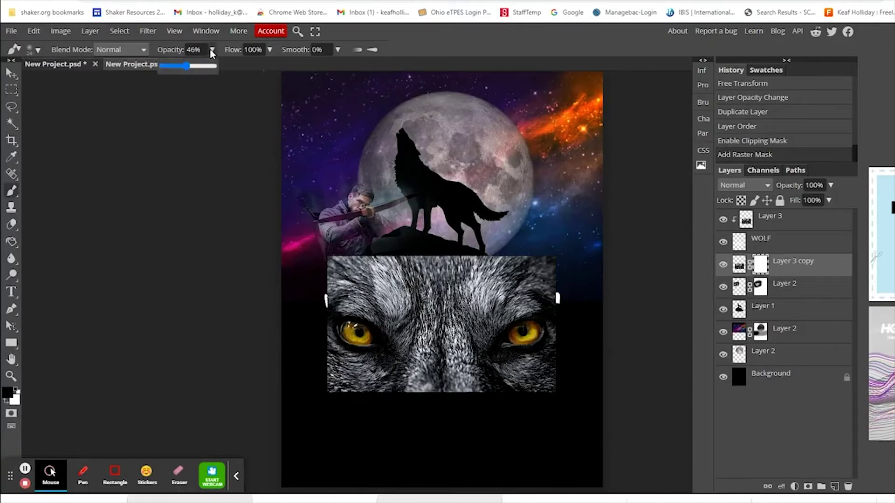
{"action": "left_click", "coordinate": [418, 38]}
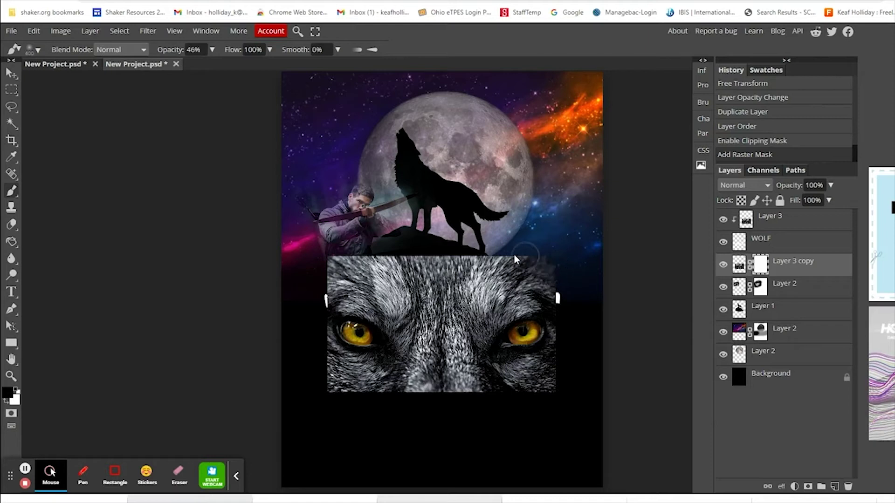
Paint black on the copy's mask to fade its top edge, left side and fur under the left eye.
{"action": "mouse_move", "coordinate": [514, 255]}
{"action": "left_mouse_down"}
{"action": "mouse_move", "coordinate": [562, 275]}
{"action": "mouse_move", "coordinate": [505, 266]}
{"action": "mouse_move", "coordinate": [322, 274]}
{"action": "mouse_move", "coordinate": [397, 255]}
{"action": "mouse_move", "coordinate": [494, 254]}
{"action": "left_mouse_up"}
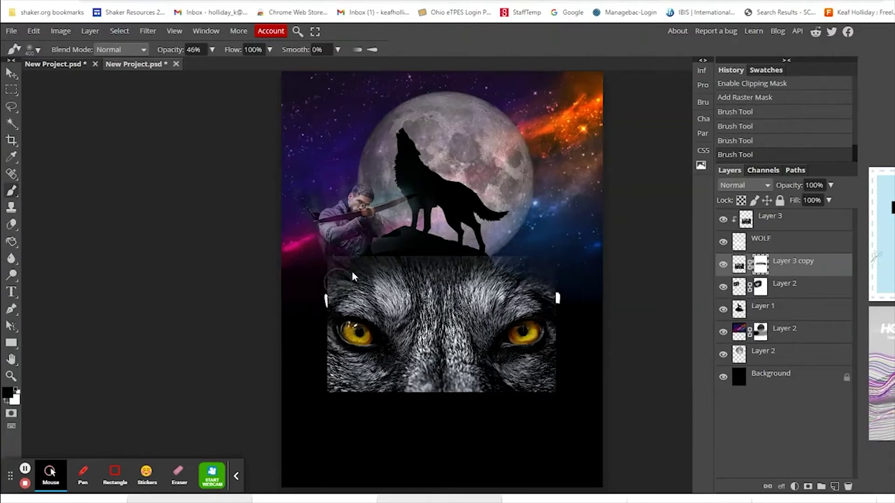
{"action": "mouse_move", "coordinate": [348, 269]}
{"action": "left_mouse_down"}
{"action": "mouse_move", "coordinate": [315, 302]}
{"action": "mouse_move", "coordinate": [335, 286]}
{"action": "left_mouse_up"}
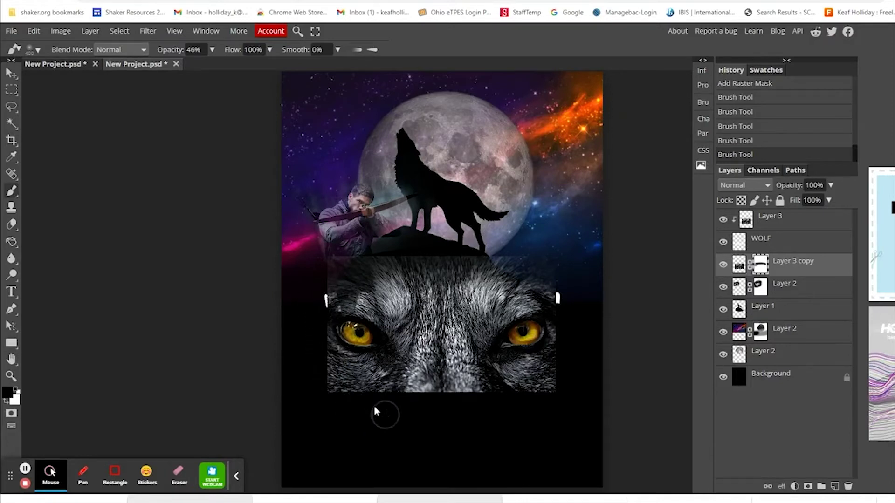
{"action": "left_click_drag", "start_coordinate": [319, 339], "coordinate": [336, 396]}
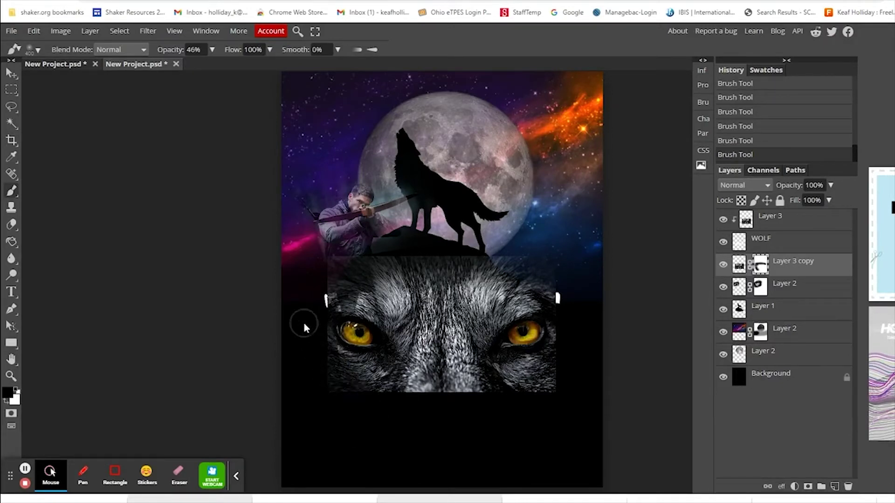
{"action": "mouse_move", "coordinate": [315, 306]}
{"action": "left_mouse_down"}
{"action": "mouse_move", "coordinate": [361, 353]}
{"action": "mouse_move", "coordinate": [403, 377]}
{"action": "mouse_move", "coordinate": [360, 385]}
{"action": "mouse_move", "coordinate": [474, 387]}
{"action": "mouse_move", "coordinate": [368, 391]}
{"action": "mouse_move", "coordinate": [526, 385]}
{"action": "mouse_move", "coordinate": [458, 396]}
{"action": "mouse_move", "coordinate": [391, 395]}
{"action": "mouse_move", "coordinate": [450, 395]}
{"action": "mouse_move", "coordinate": [583, 361]}
{"action": "left_mouse_up"}
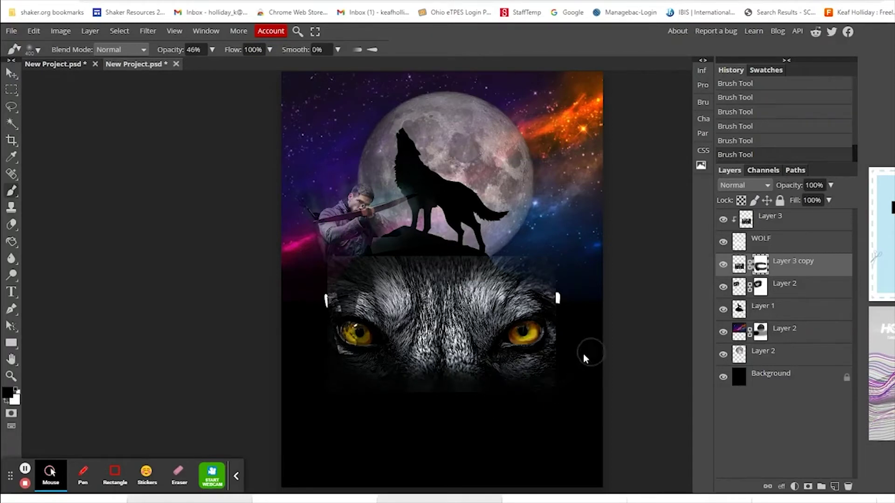
Darken the right-eye area, forehead, rock seam, snout, fur around O and L, and left eye.
{"action": "left_click_drag", "start_coordinate": [563, 306], "coordinate": [556, 333]}
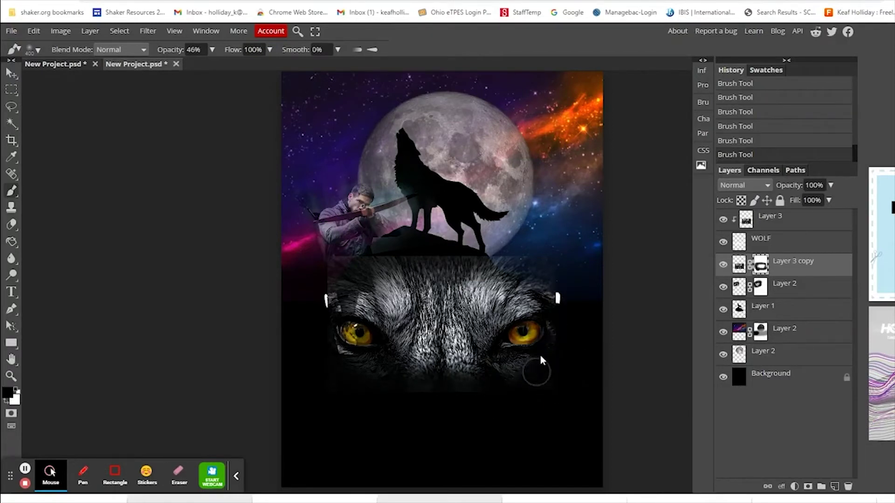
{"action": "mouse_move", "coordinate": [516, 304]}
{"action": "left_mouse_down"}
{"action": "mouse_move", "coordinate": [486, 308]}
{"action": "mouse_move", "coordinate": [557, 294]}
{"action": "mouse_move", "coordinate": [473, 301]}
{"action": "left_mouse_up"}
{"action": "left_click_drag", "start_coordinate": [408, 300], "coordinate": [506, 291]}
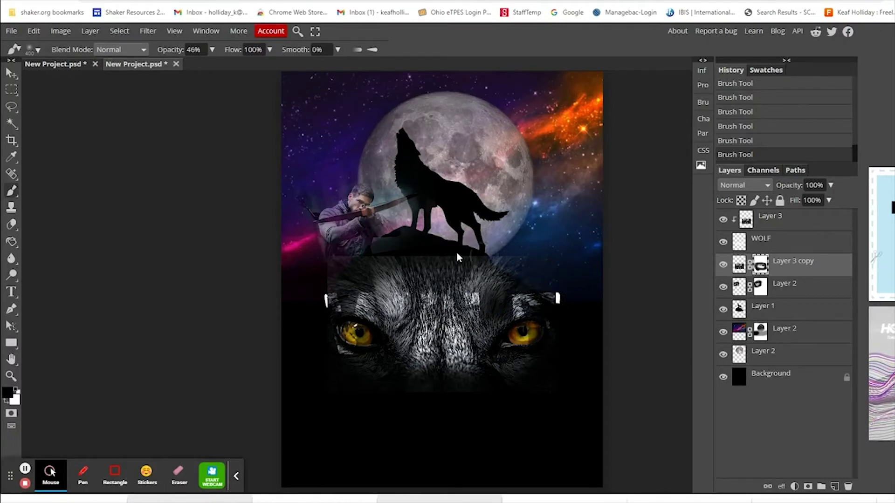
{"action": "mouse_move", "coordinate": [457, 256]}
{"action": "left_mouse_down"}
{"action": "mouse_move", "coordinate": [430, 251]}
{"action": "mouse_move", "coordinate": [555, 281]}
{"action": "mouse_move", "coordinate": [454, 264]}
{"action": "mouse_move", "coordinate": [337, 267]}
{"action": "mouse_move", "coordinate": [316, 279]}
{"action": "left_mouse_up"}
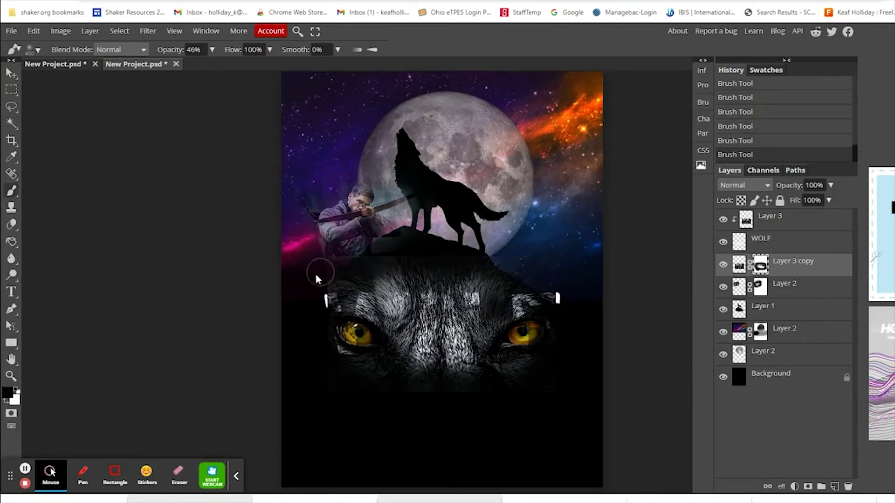
{"action": "mouse_move", "coordinate": [377, 259]}
{"action": "left_mouse_down"}
{"action": "mouse_move", "coordinate": [451, 265]}
{"action": "mouse_move", "coordinate": [368, 271]}
{"action": "mouse_move", "coordinate": [315, 288]}
{"action": "mouse_move", "coordinate": [335, 274]}
{"action": "mouse_move", "coordinate": [445, 269]}
{"action": "left_mouse_up"}
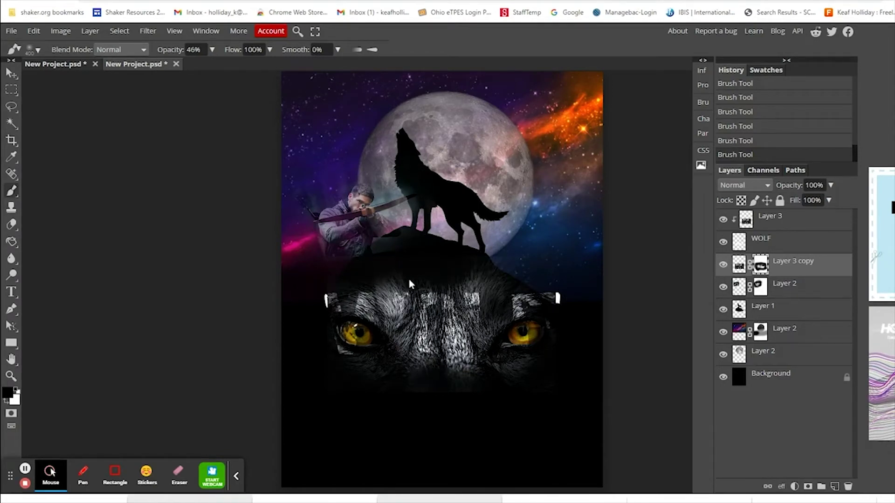
{"action": "mouse_move", "coordinate": [408, 301]}
{"action": "left_mouse_down"}
{"action": "mouse_move", "coordinate": [417, 370]}
{"action": "mouse_move", "coordinate": [411, 298]}
{"action": "left_mouse_up"}
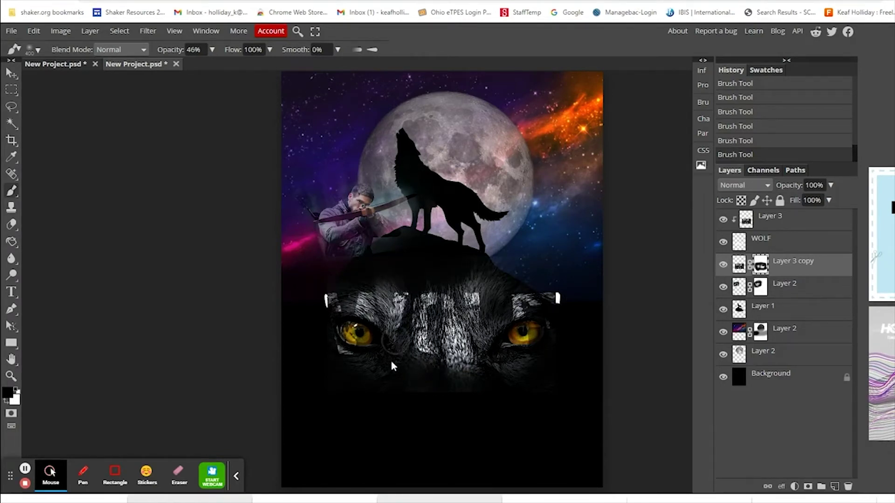
{"action": "mouse_move", "coordinate": [403, 357]}
{"action": "left_mouse_down"}
{"action": "mouse_move", "coordinate": [444, 280]}
{"action": "mouse_move", "coordinate": [438, 391]}
{"action": "mouse_move", "coordinate": [458, 286]}
{"action": "mouse_move", "coordinate": [469, 383]}
{"action": "mouse_move", "coordinate": [486, 289]}
{"action": "mouse_move", "coordinate": [483, 356]}
{"action": "left_mouse_up"}
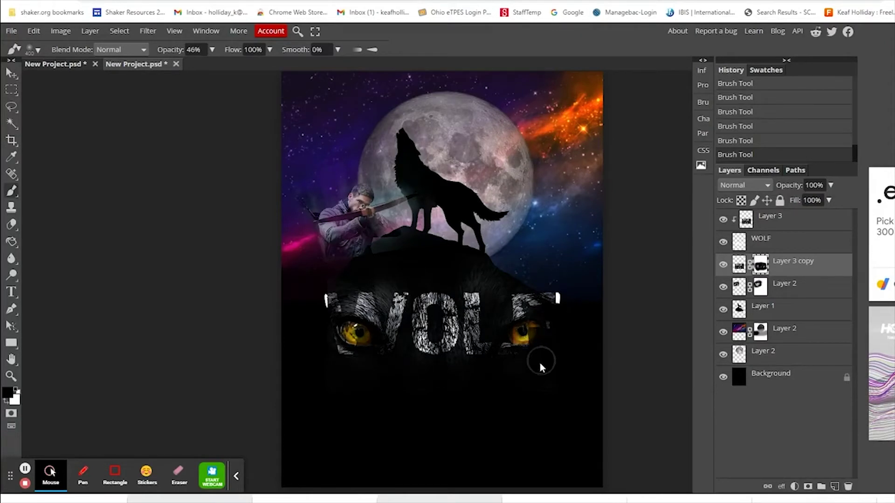
{"action": "left_click_drag", "start_coordinate": [366, 318], "coordinate": [355, 357]}
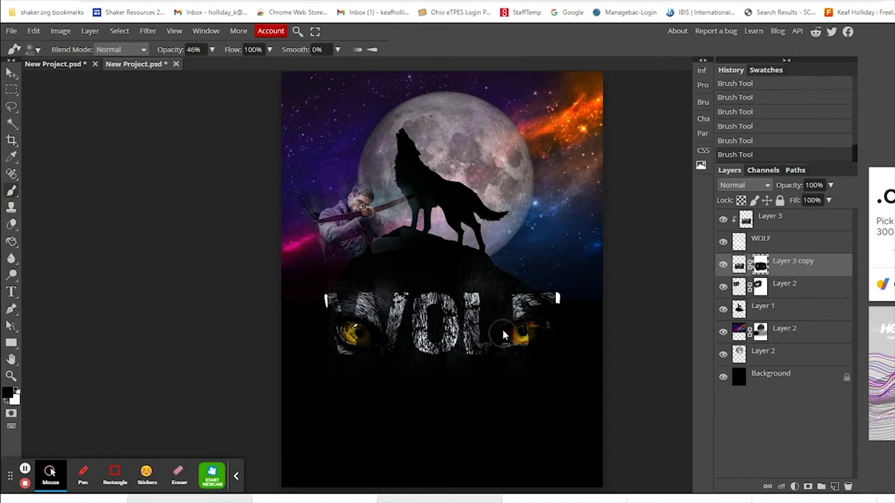
Lower the clipped wolf-eyes texture layer's opacity to 80%.
{"action": "left_click", "coordinate": [769, 222]}
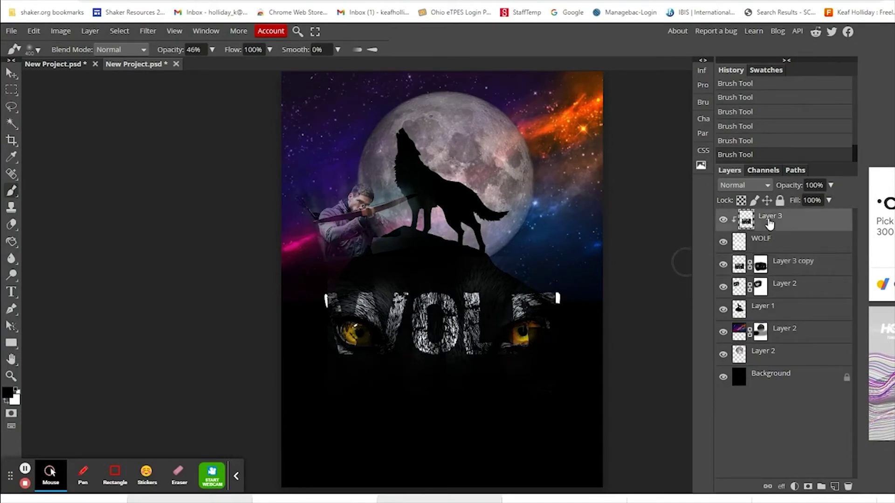
{"action": "left_click", "coordinate": [831, 185]}
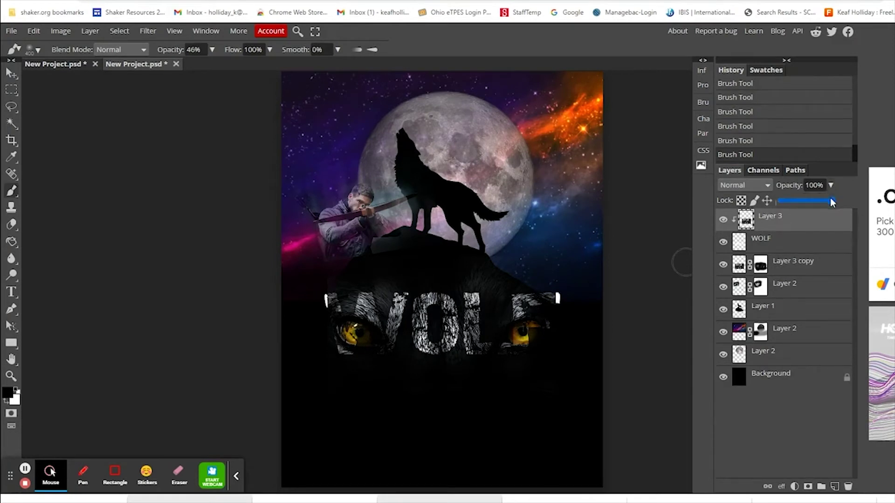
{"action": "mouse_move", "coordinate": [832, 201]}
{"action": "left_mouse_down"}
{"action": "mouse_move", "coordinate": [823, 204]}
{"action": "mouse_move", "coordinate": [840, 200]}
{"action": "left_mouse_up"}
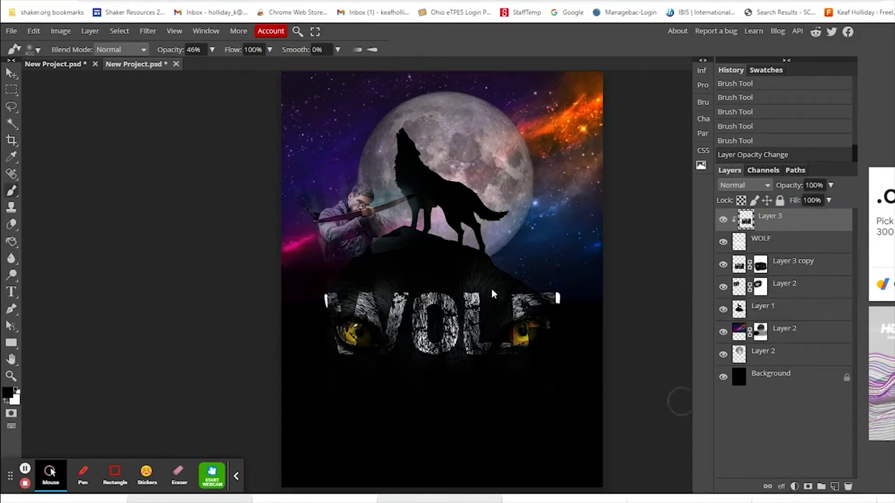
Set the Eraser to the soft 24 px preset with 0% hardness.
{"action": "left_click", "coordinate": [11, 228]}
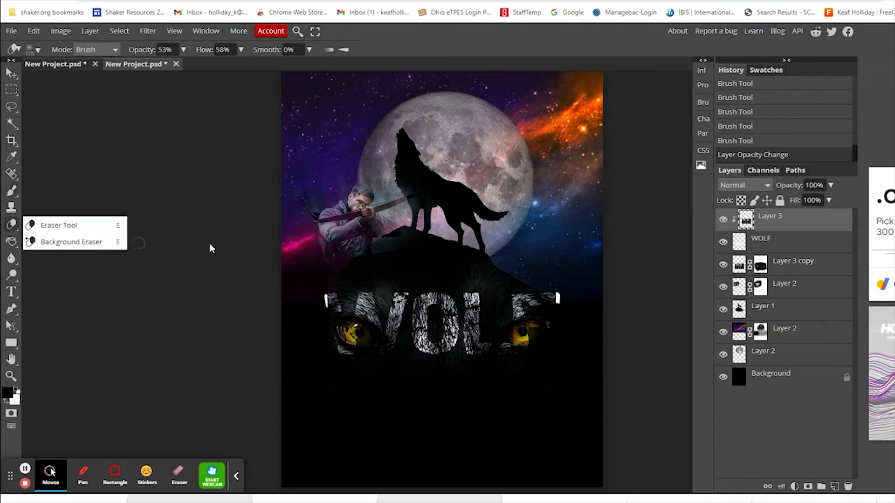
{"action": "left_click", "coordinate": [36, 49]}
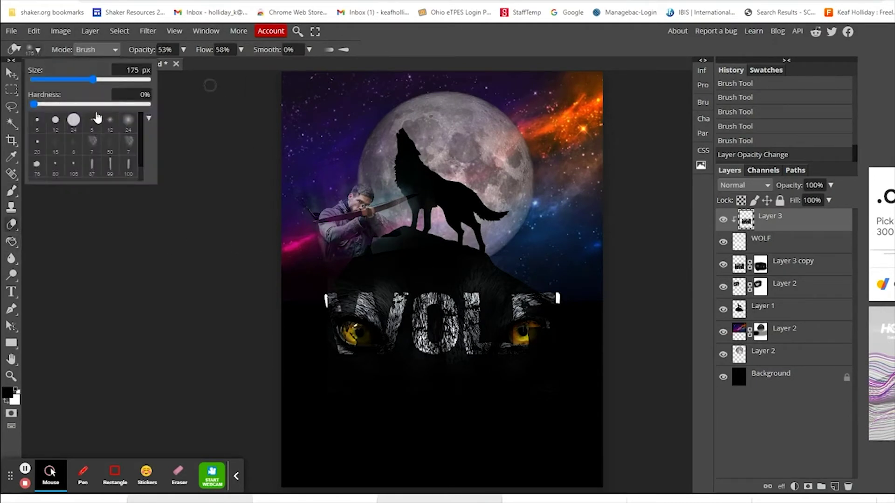
{"action": "left_click", "coordinate": [129, 121]}
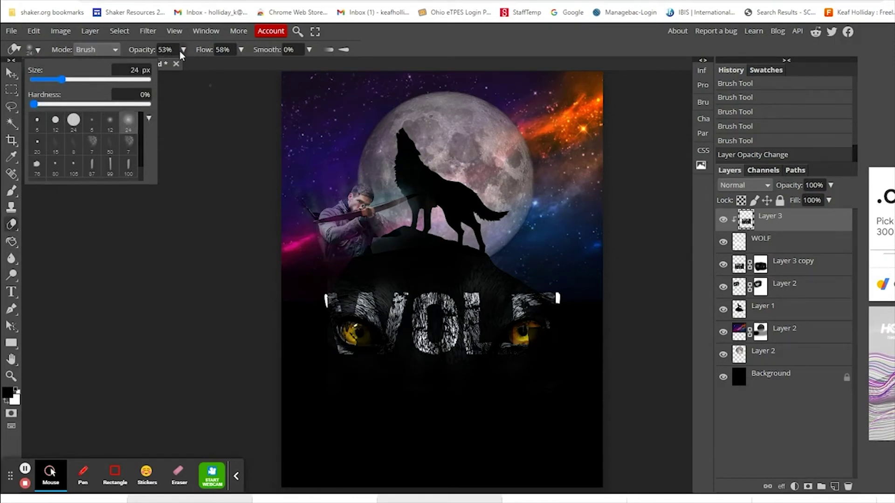
{"action": "left_click", "coordinate": [391, 44]}
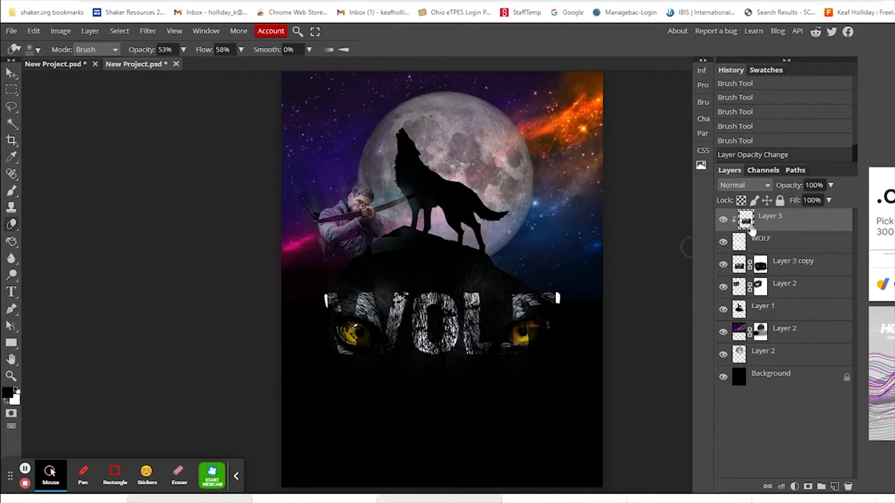
Erase fur around the F, the lower letter strokes and the W, then undo two strokes.
{"action": "mouse_move", "coordinate": [559, 300]}
{"action": "left_mouse_down"}
{"action": "mouse_move", "coordinate": [550, 282]}
{"action": "mouse_move", "coordinate": [574, 308]}
{"action": "mouse_move", "coordinate": [560, 289]}
{"action": "mouse_move", "coordinate": [569, 304]}
{"action": "mouse_move", "coordinate": [550, 321]}
{"action": "left_mouse_up"}
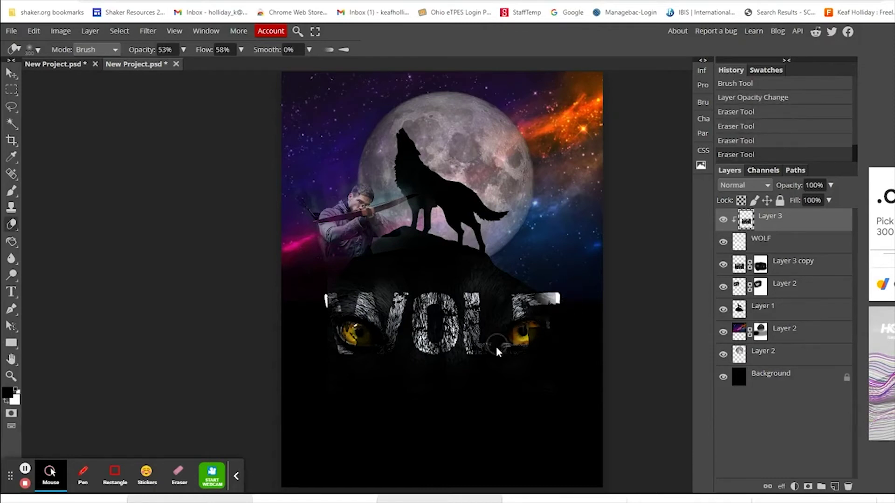
{"action": "mouse_move", "coordinate": [497, 348]}
{"action": "left_mouse_down"}
{"action": "mouse_move", "coordinate": [485, 362]}
{"action": "mouse_move", "coordinate": [488, 352]}
{"action": "mouse_move", "coordinate": [392, 354]}
{"action": "left_mouse_up"}
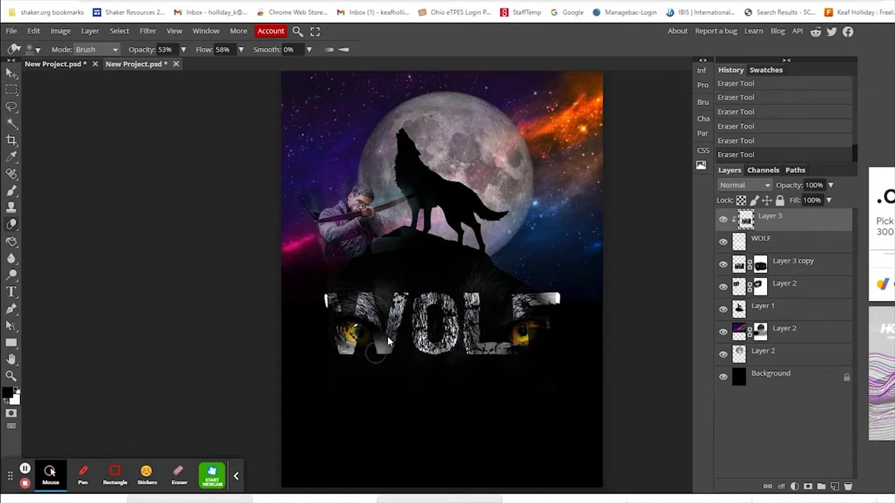
{"action": "mouse_move", "coordinate": [375, 303]}
{"action": "left_mouse_down"}
{"action": "mouse_move", "coordinate": [332, 297]}
{"action": "mouse_move", "coordinate": [331, 326]}
{"action": "left_mouse_up"}
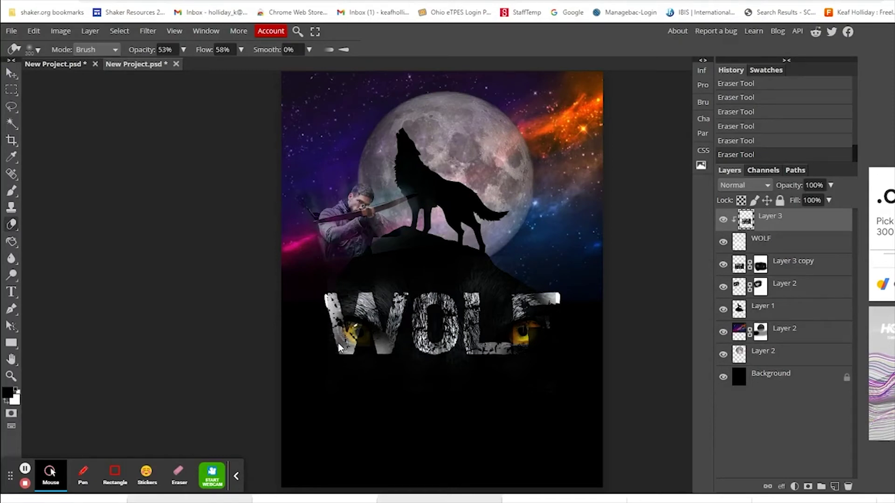
{"action": "key", "text": "ctrl+z"}
{"action": "key", "text": "ctrl+z"}
{"action": "key", "text": "ctrl+z"}
{"action": "key", "text": "ctrl+z"}
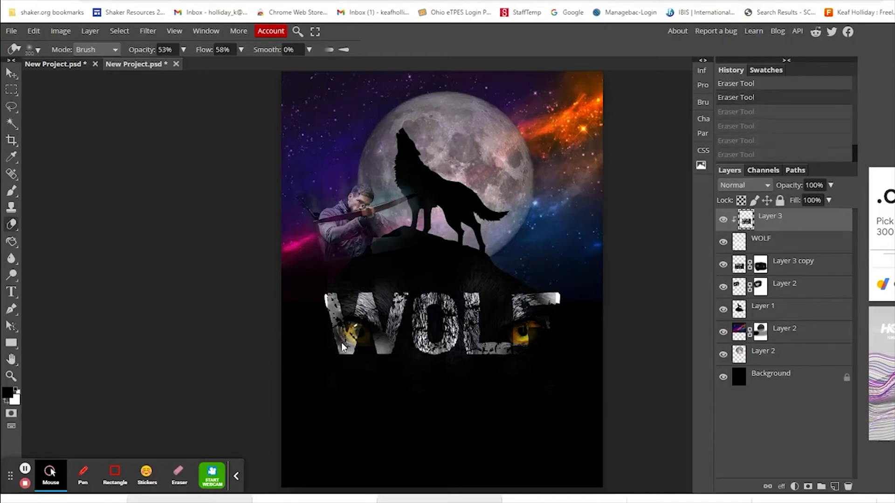
{"action": "key", "text": "ctrl+z"}
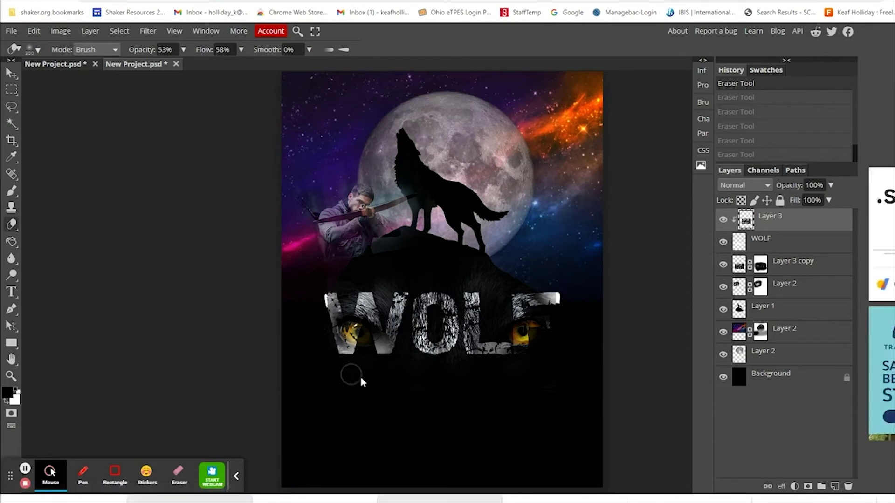
Erase fur again below the W, between W and O, and over the F.
{"action": "left_click_drag", "start_coordinate": [361, 377], "coordinate": [385, 359]}
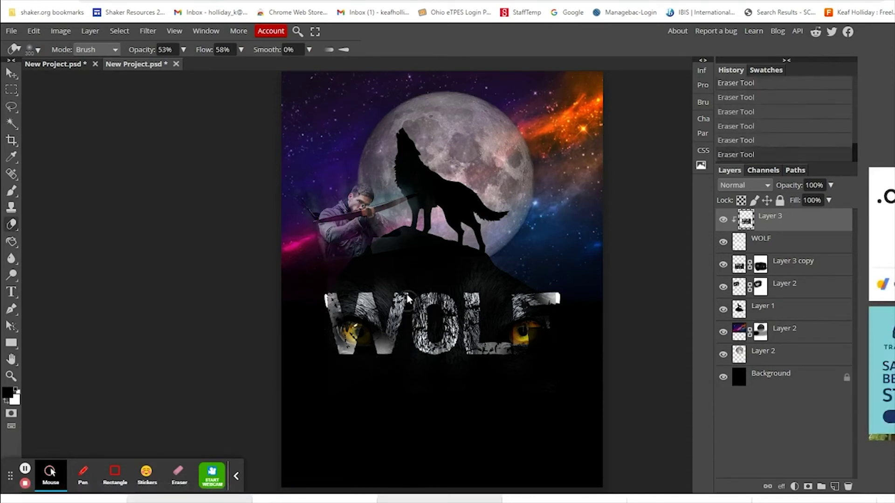
{"action": "mouse_move", "coordinate": [405, 293]}
{"action": "left_mouse_down"}
{"action": "mouse_move", "coordinate": [422, 300]}
{"action": "mouse_move", "coordinate": [411, 347]}
{"action": "left_mouse_up"}
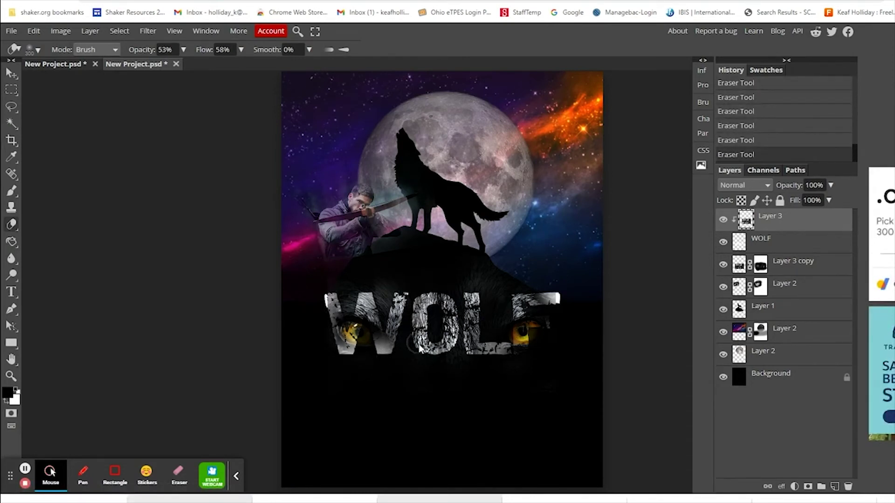
{"action": "left_click_drag", "start_coordinate": [522, 293], "coordinate": [551, 326]}
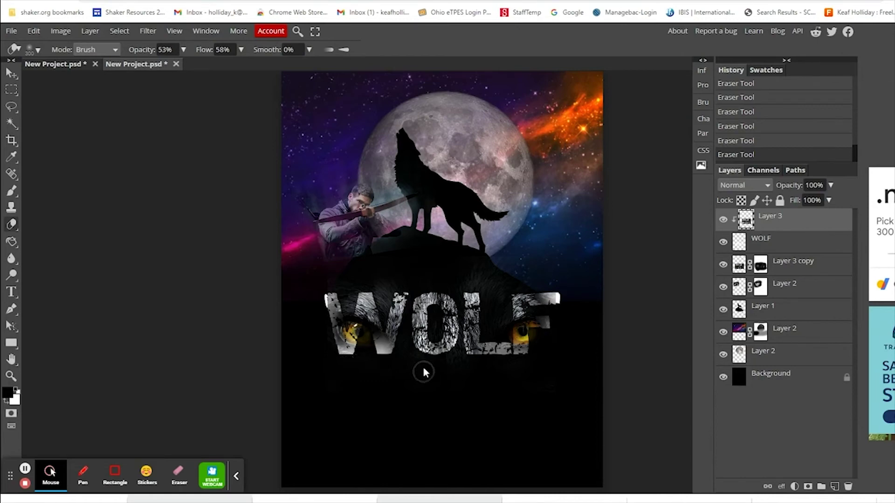
{"action": "scroll", "coordinate": [400, 340], "scroll_direction": "up", "scroll_amount": 1}
Zoom in on the WOLF lettering and toggle the fur layer off and on.
{"action": "scroll", "coordinate": [402, 341], "scroll_direction": "up", "scroll_amount": 2}
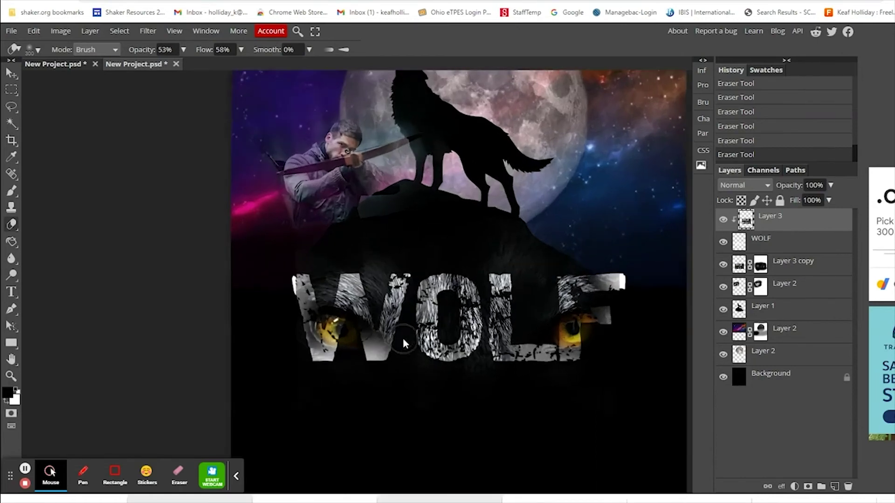
{"action": "left_click_drag", "start_coordinate": [518, 297], "coordinate": [451, 266]}
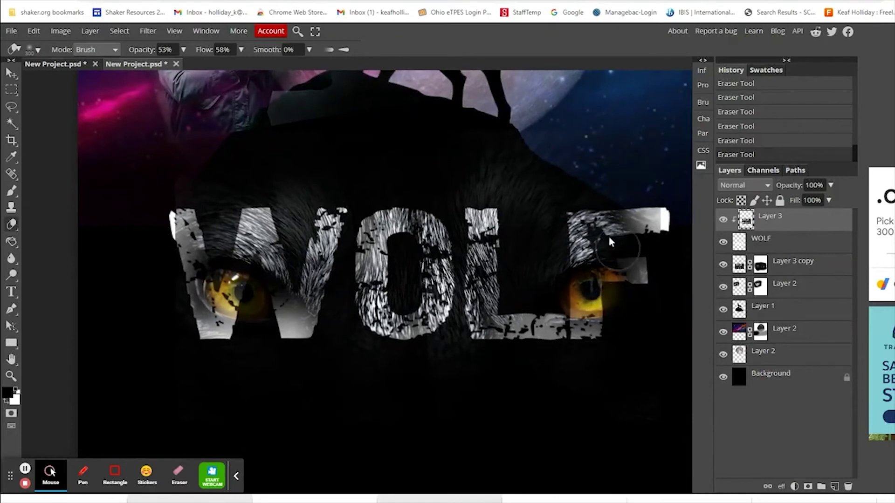
{"action": "left_click", "coordinate": [723, 220]}
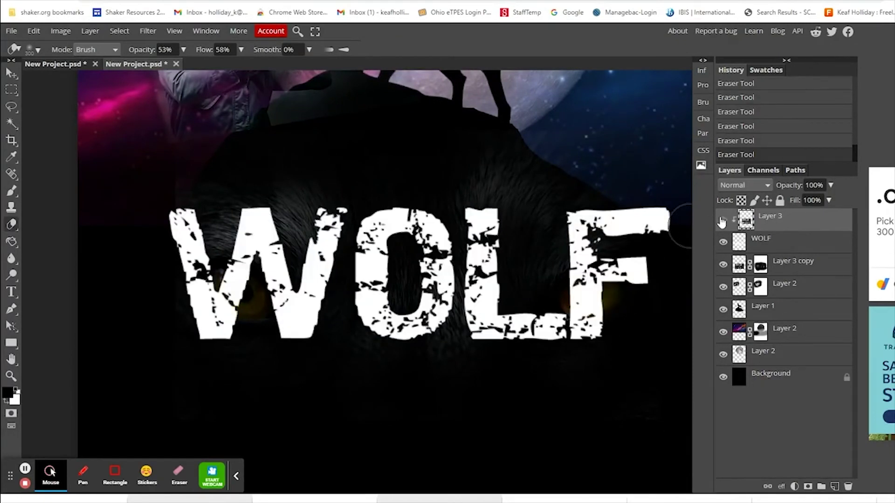
{"action": "left_click", "coordinate": [722, 220]}
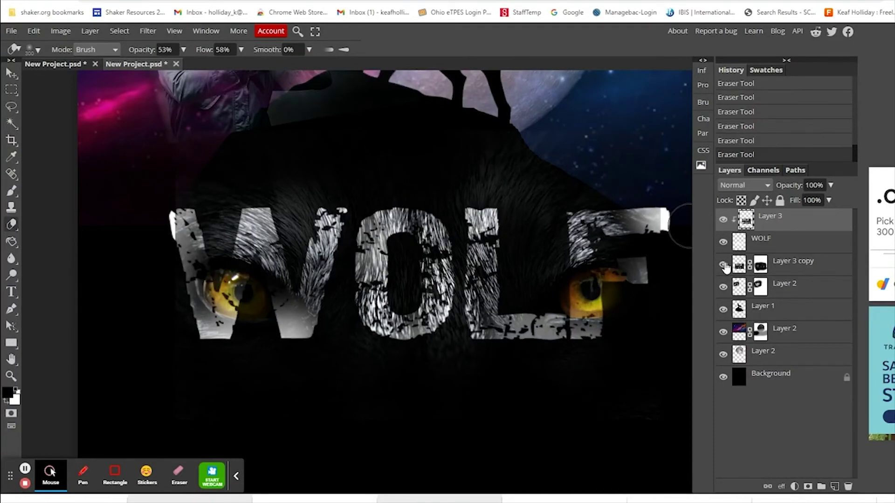
Toggle the wolf eyes layer off and on, then select Layer 3 copy with the Brush.
{"action": "left_click", "coordinate": [724, 265]}
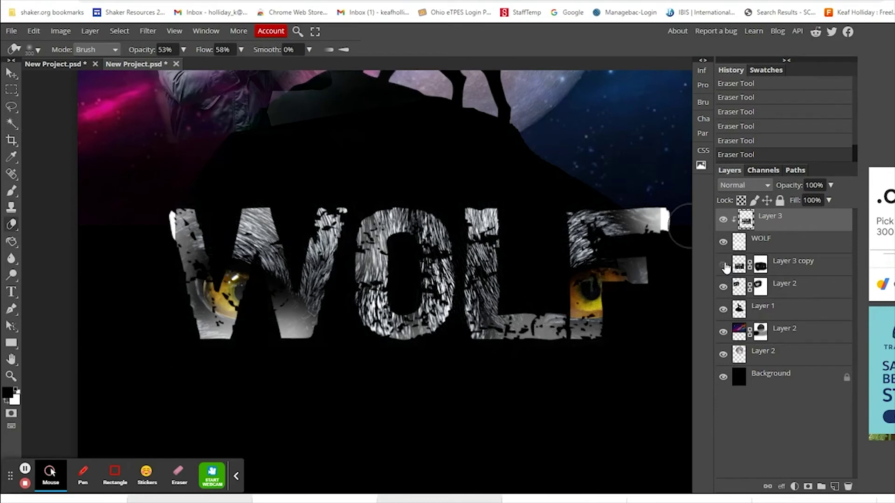
{"action": "left_click", "coordinate": [723, 265]}
{"action": "left_click", "coordinate": [779, 268]}
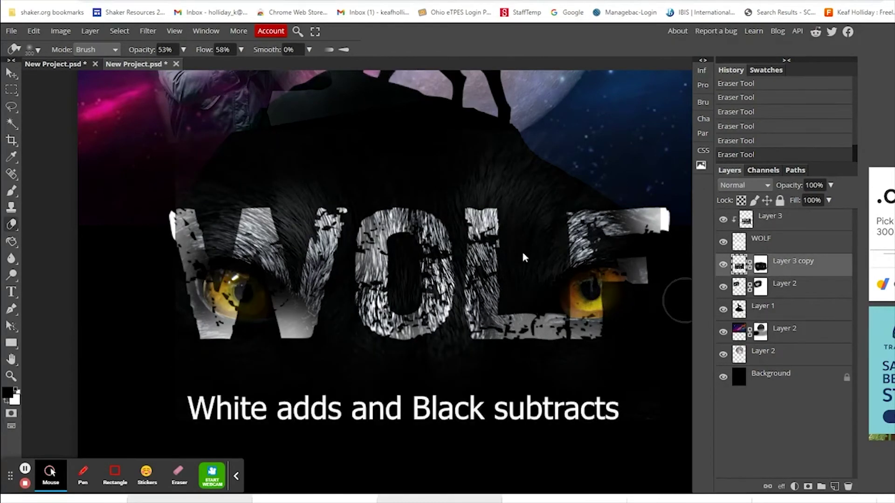
{"action": "left_click", "coordinate": [12, 191]}
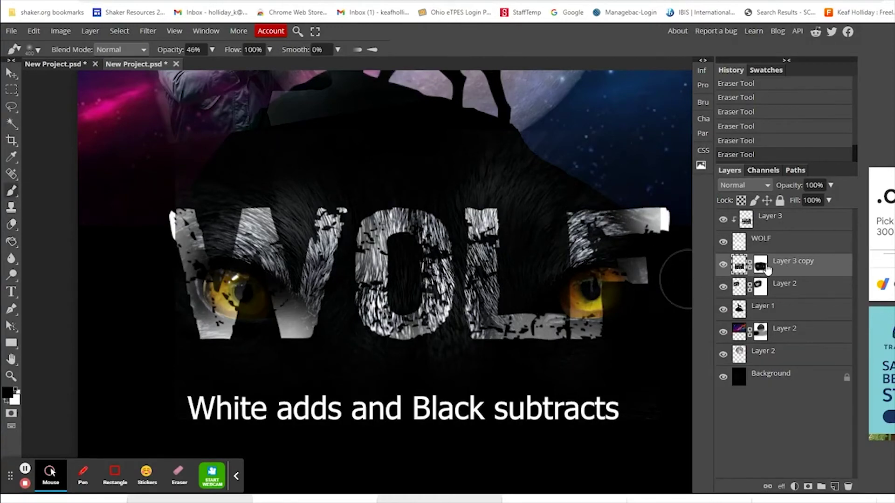
On Layer 3 copy's mask, paint white to reveal more eyes and fur, then black along the bottom.
{"action": "left_click", "coordinate": [761, 264]}
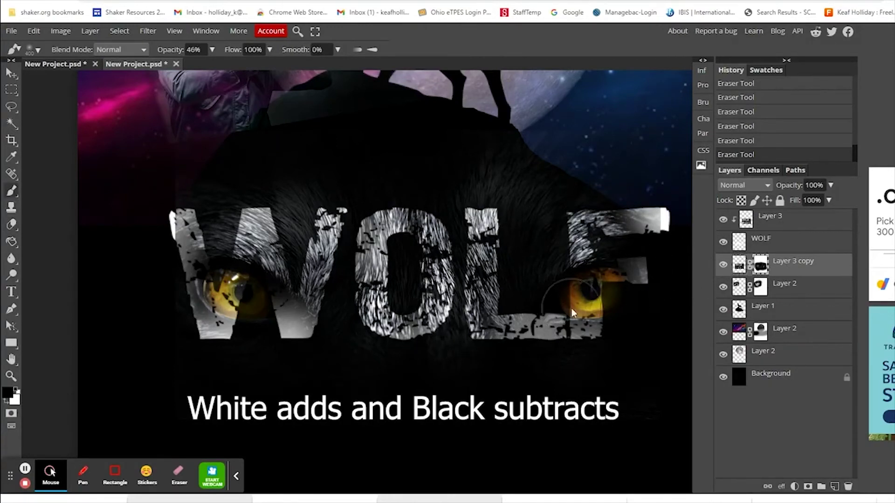
{"action": "mouse_move", "coordinate": [555, 299]}
{"action": "left_mouse_down"}
{"action": "mouse_move", "coordinate": [578, 289]}
{"action": "mouse_move", "coordinate": [573, 316]}
{"action": "left_mouse_up"}
{"action": "key", "text": "x"}
{"action": "mouse_move", "coordinate": [278, 325]}
{"action": "left_mouse_down"}
{"action": "mouse_move", "coordinate": [261, 314]}
{"action": "mouse_move", "coordinate": [250, 320]}
{"action": "mouse_move", "coordinate": [258, 326]}
{"action": "left_mouse_up"}
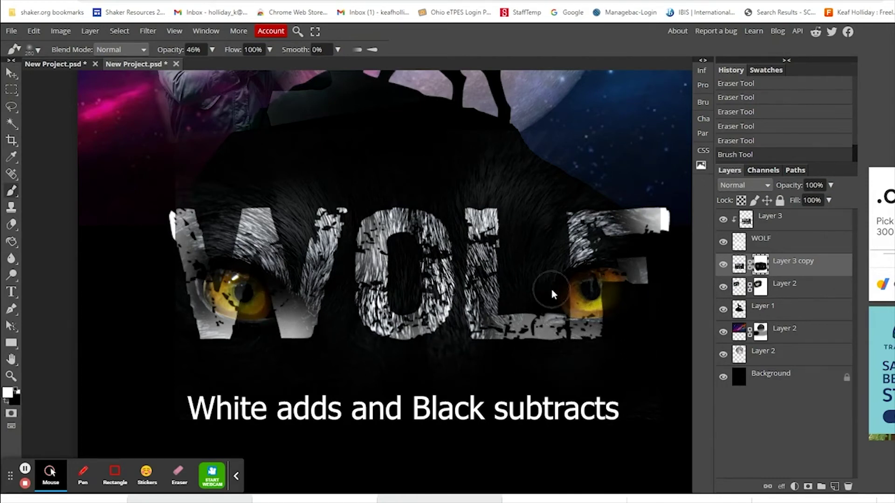
{"action": "mouse_move", "coordinate": [559, 319]}
{"action": "left_mouse_down"}
{"action": "mouse_move", "coordinate": [597, 323]}
{"action": "mouse_move", "coordinate": [624, 298]}
{"action": "left_mouse_up"}
{"action": "left_click_drag", "start_coordinate": [245, 340], "coordinate": [240, 340]}
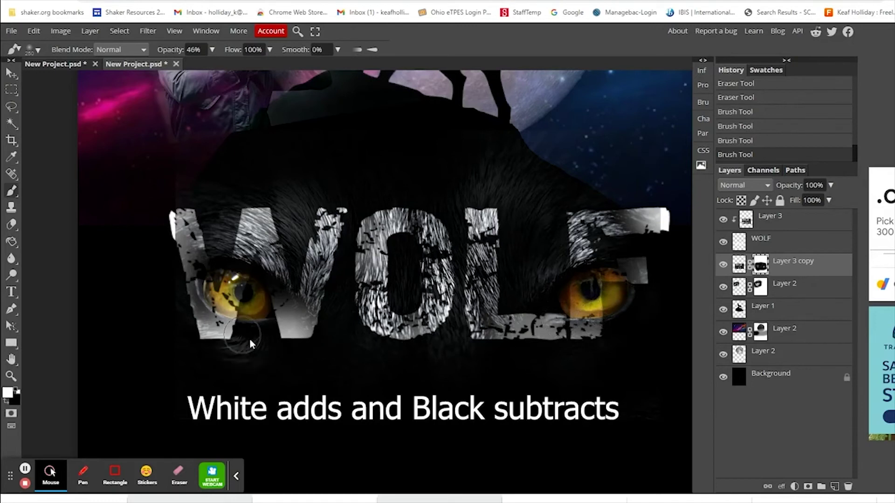
{"action": "left_click_drag", "start_coordinate": [350, 354], "coordinate": [365, 355]}
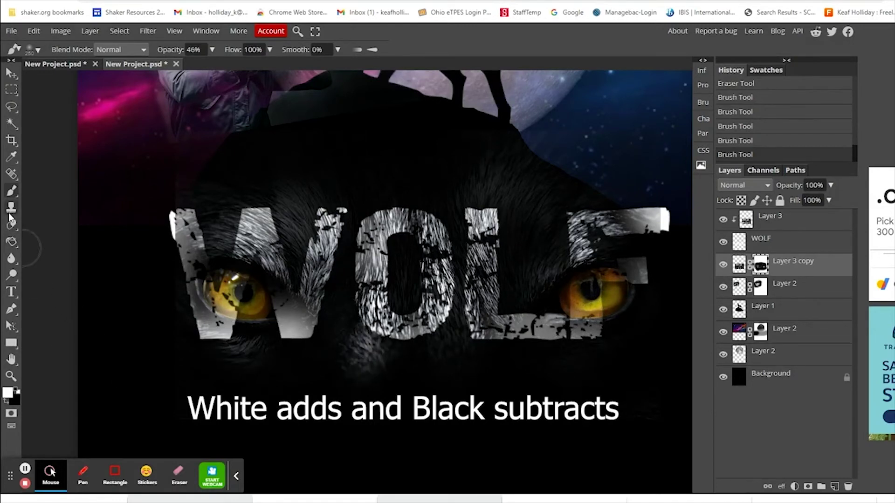
{"action": "key", "text": "x"}
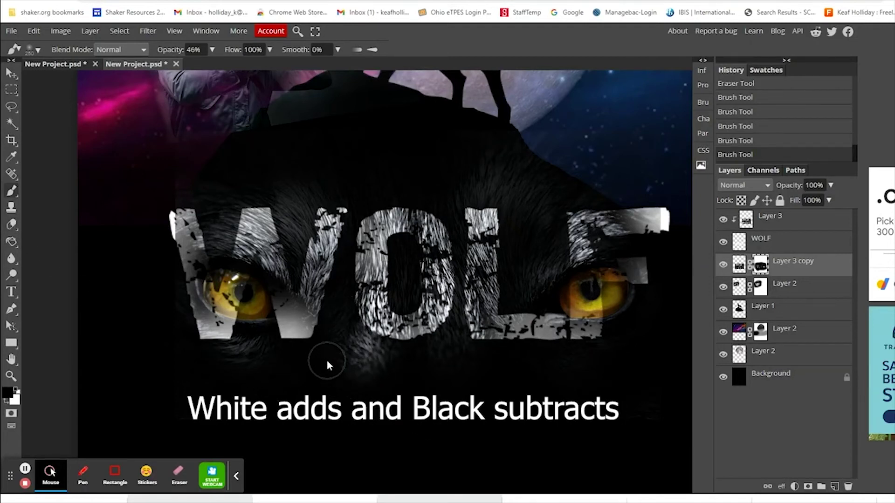
{"action": "mouse_move", "coordinate": [350, 372]}
{"action": "left_mouse_down"}
{"action": "mouse_move", "coordinate": [410, 376]}
{"action": "mouse_move", "coordinate": [280, 380]}
{"action": "mouse_move", "coordinate": [294, 369]}
{"action": "left_mouse_up"}
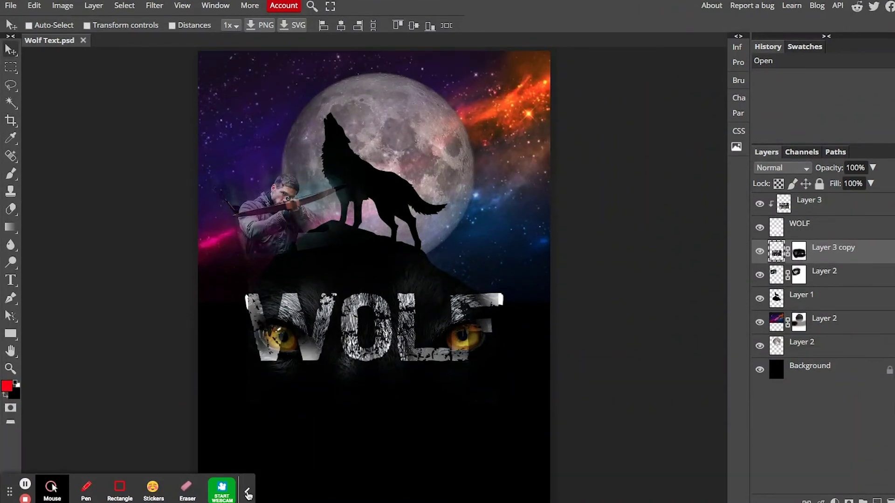
Switch to the Wolf Text.psd document and open the File menu.
{"action": "left_click", "coordinate": [250, 493]}
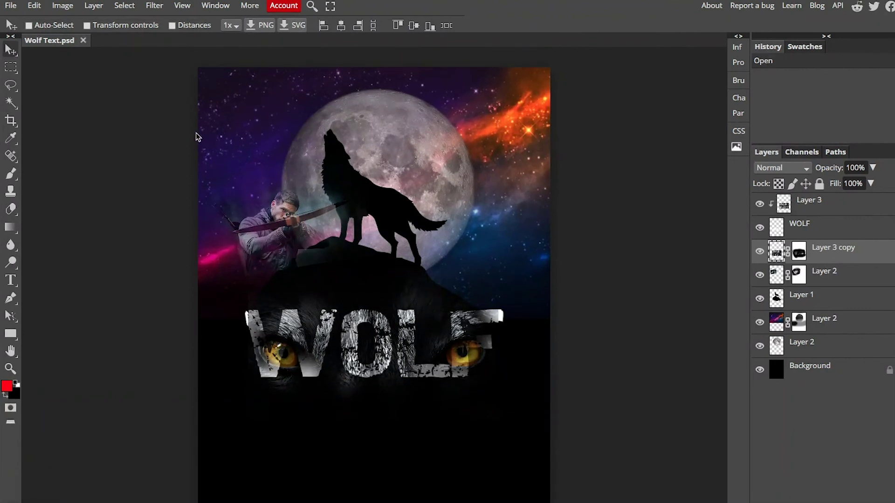
{"action": "left_click", "coordinate": [12, 6]}
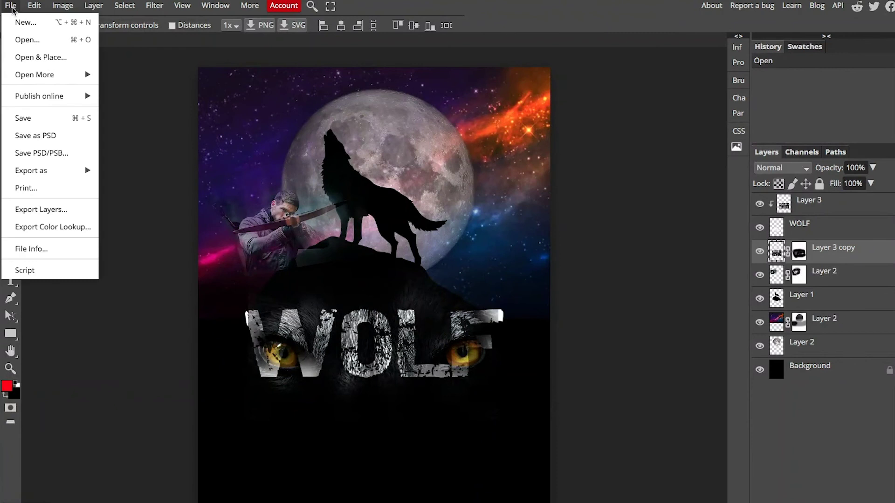
Save the poster as Wolf Text.psd.
{"action": "left_click", "coordinate": [58, 139]}
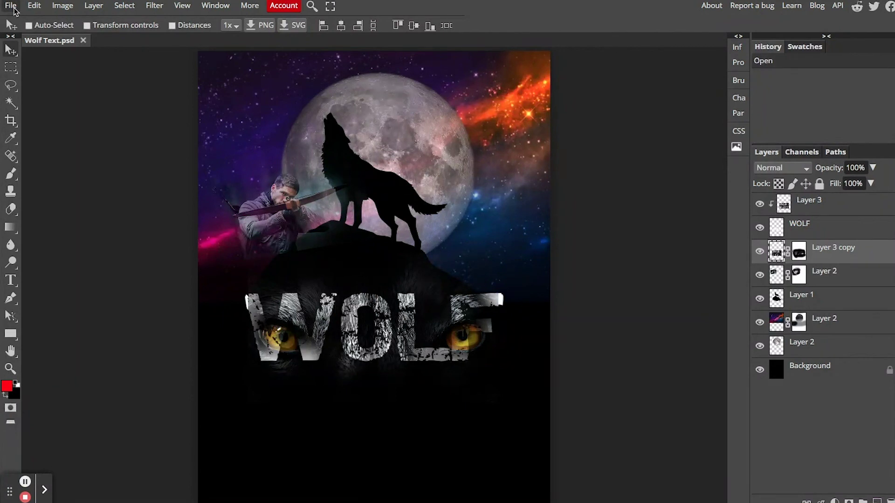
Export the poster as a 2550 × 3300 JPG at 100% quality.
{"action": "left_click", "coordinate": [11, 7]}
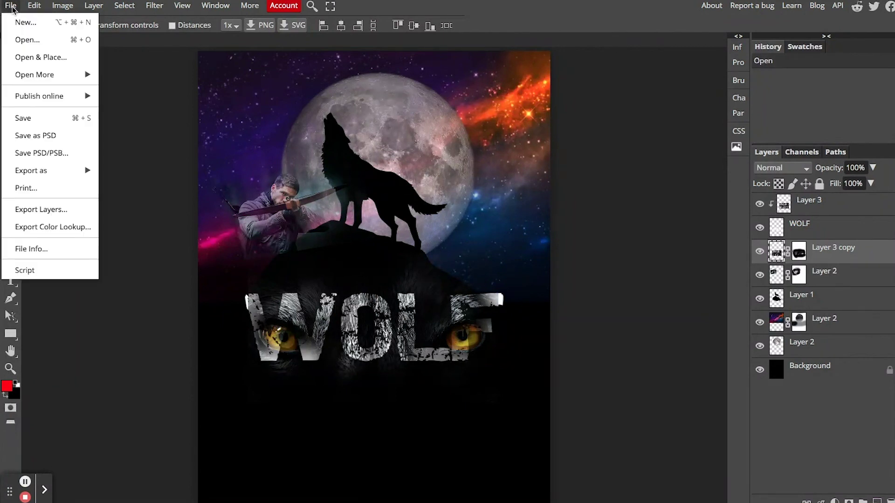
{"action": "mouse_move", "coordinate": [67, 175]}
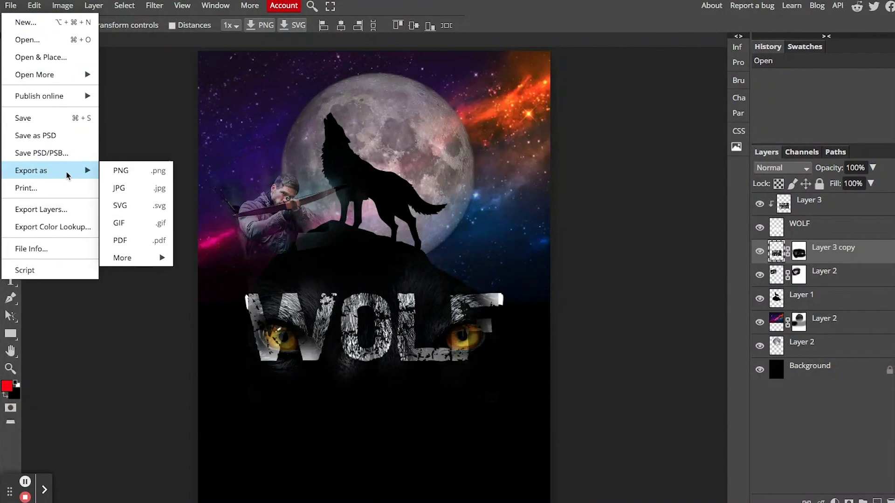
{"action": "left_click", "coordinate": [127, 190]}
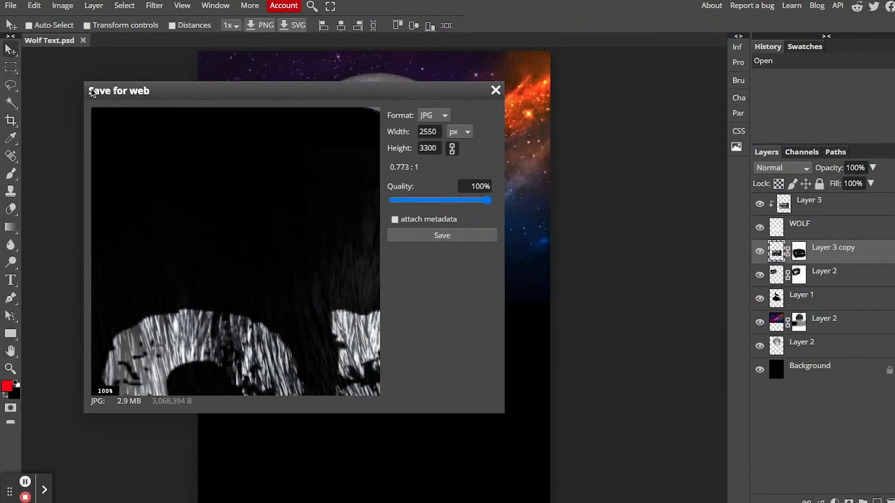
{"action": "left_click", "coordinate": [440, 237]}
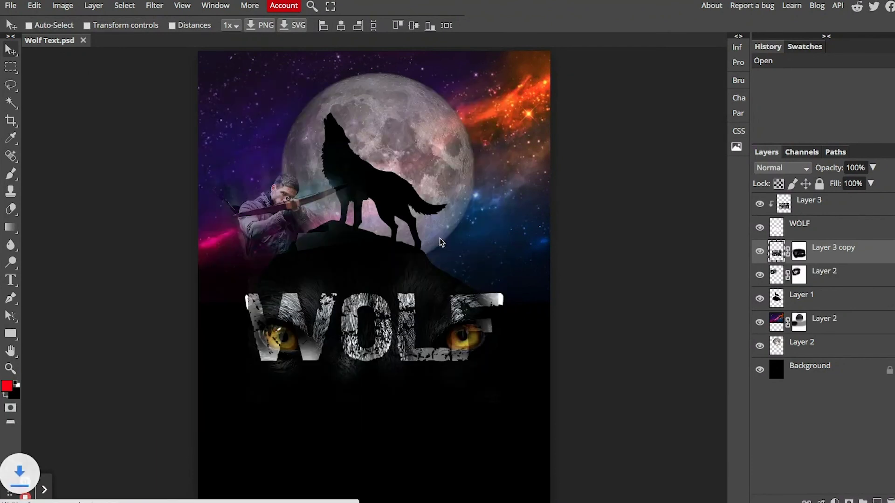